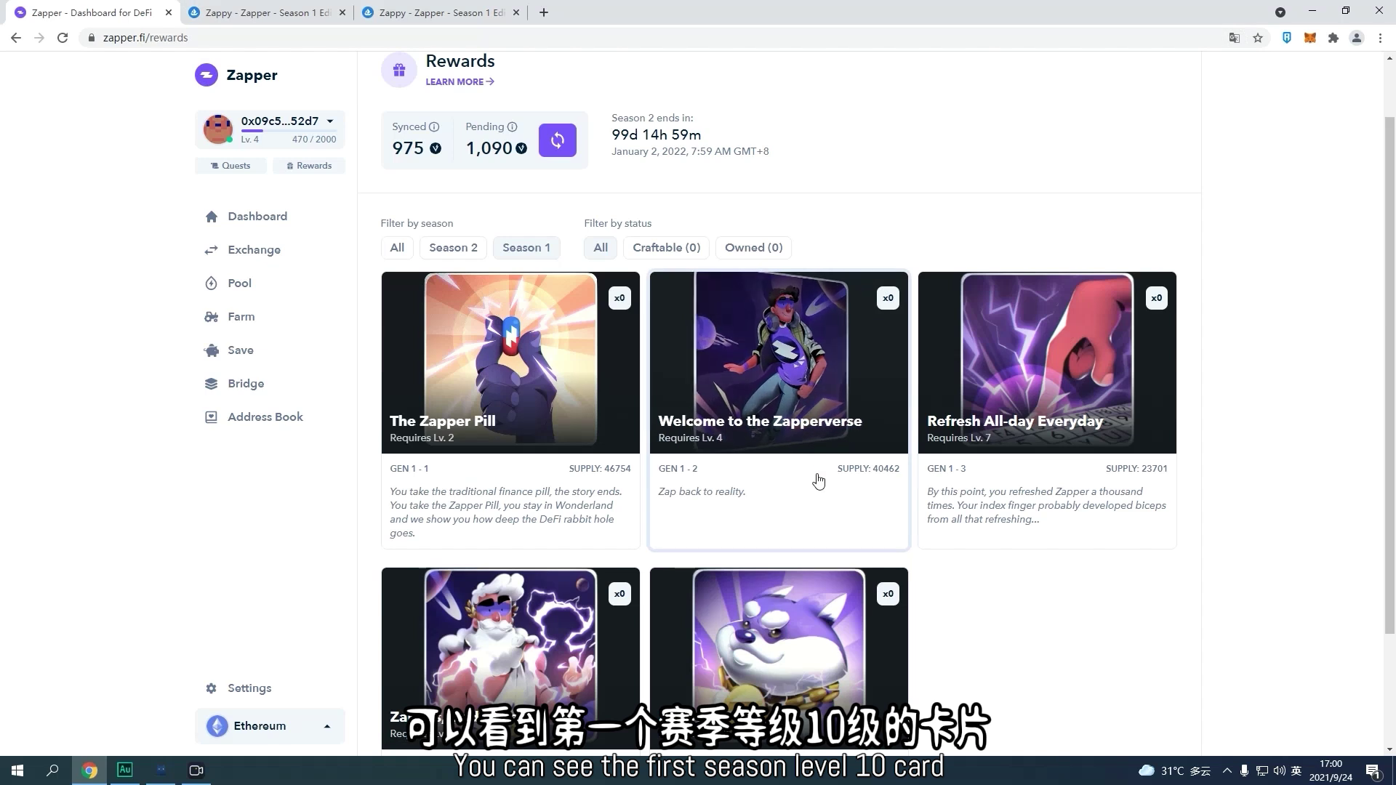
# Step: View the Season 1 Zapeus, God of Zaps reward and its OpenSea listing, and return to the Zapper rewards
pyautogui.scroll(-1, 814, 499)
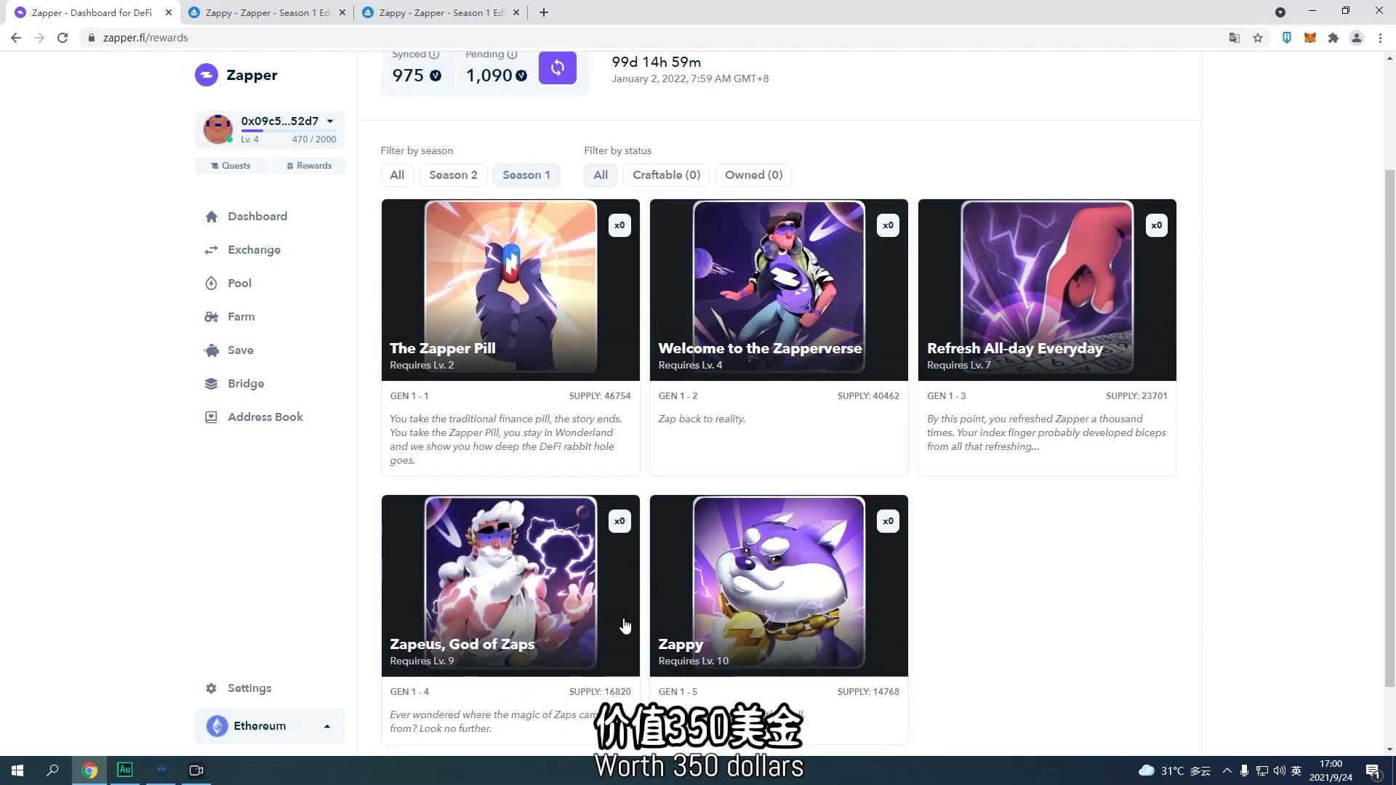
pyautogui.click(637, 587)
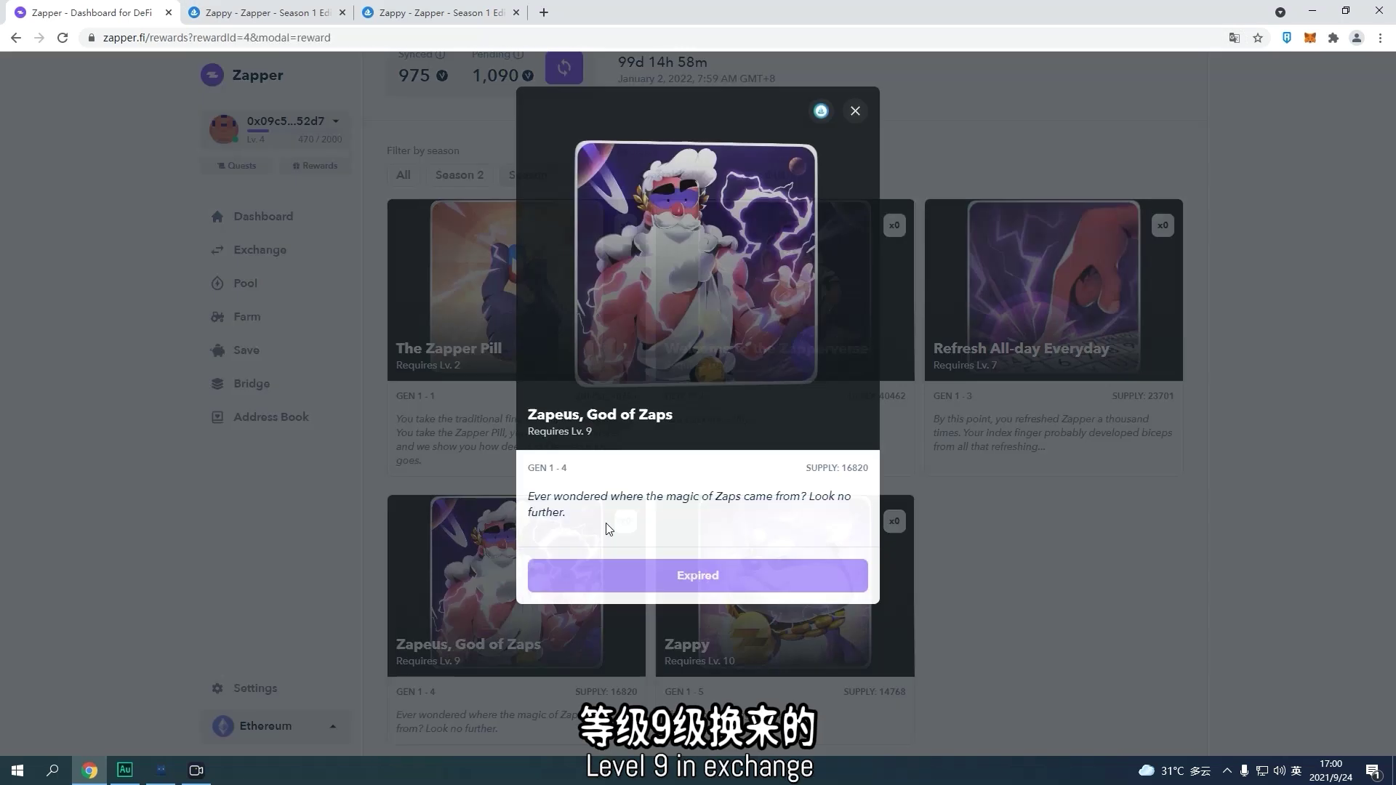
pyautogui.click(821, 111)
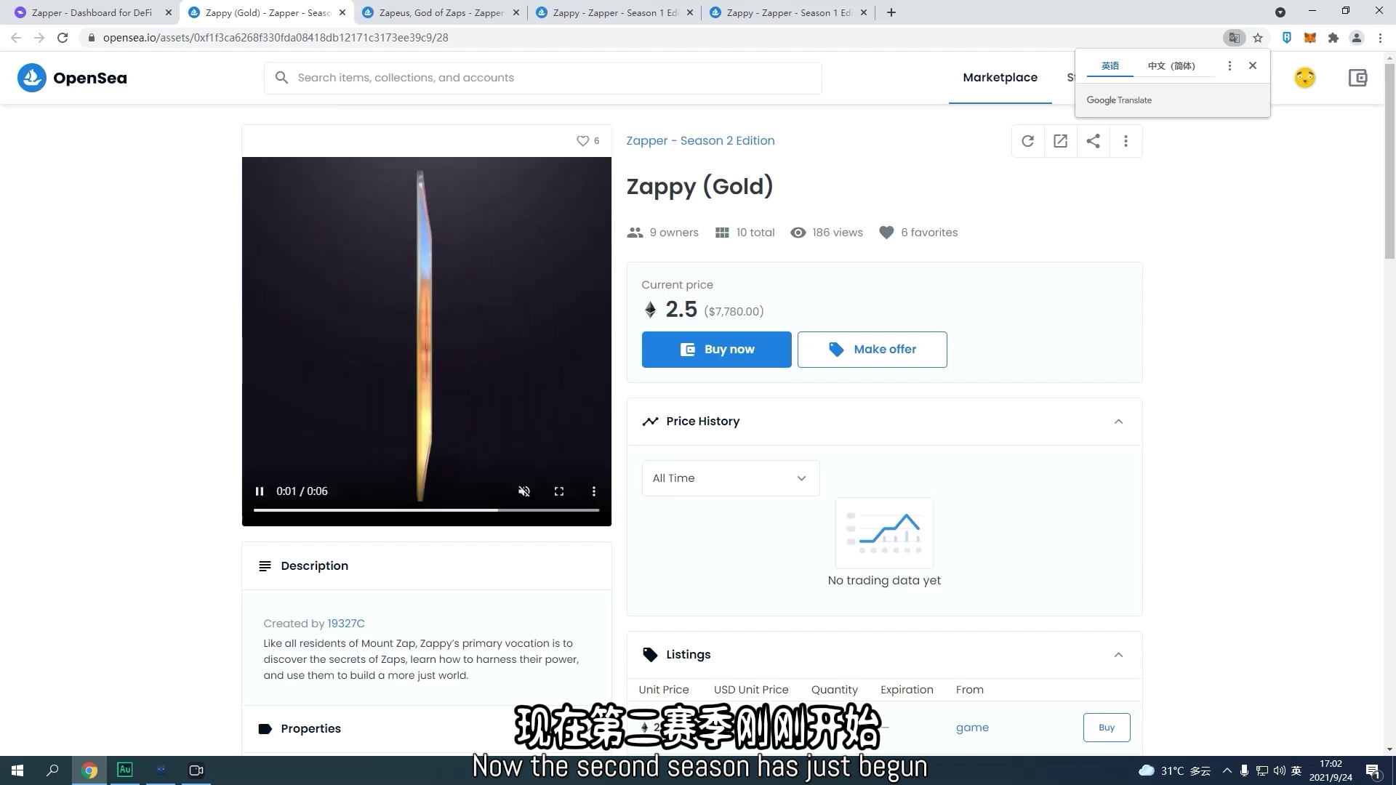
pyautogui.click(91, 12)
pyautogui.click(857, 112)
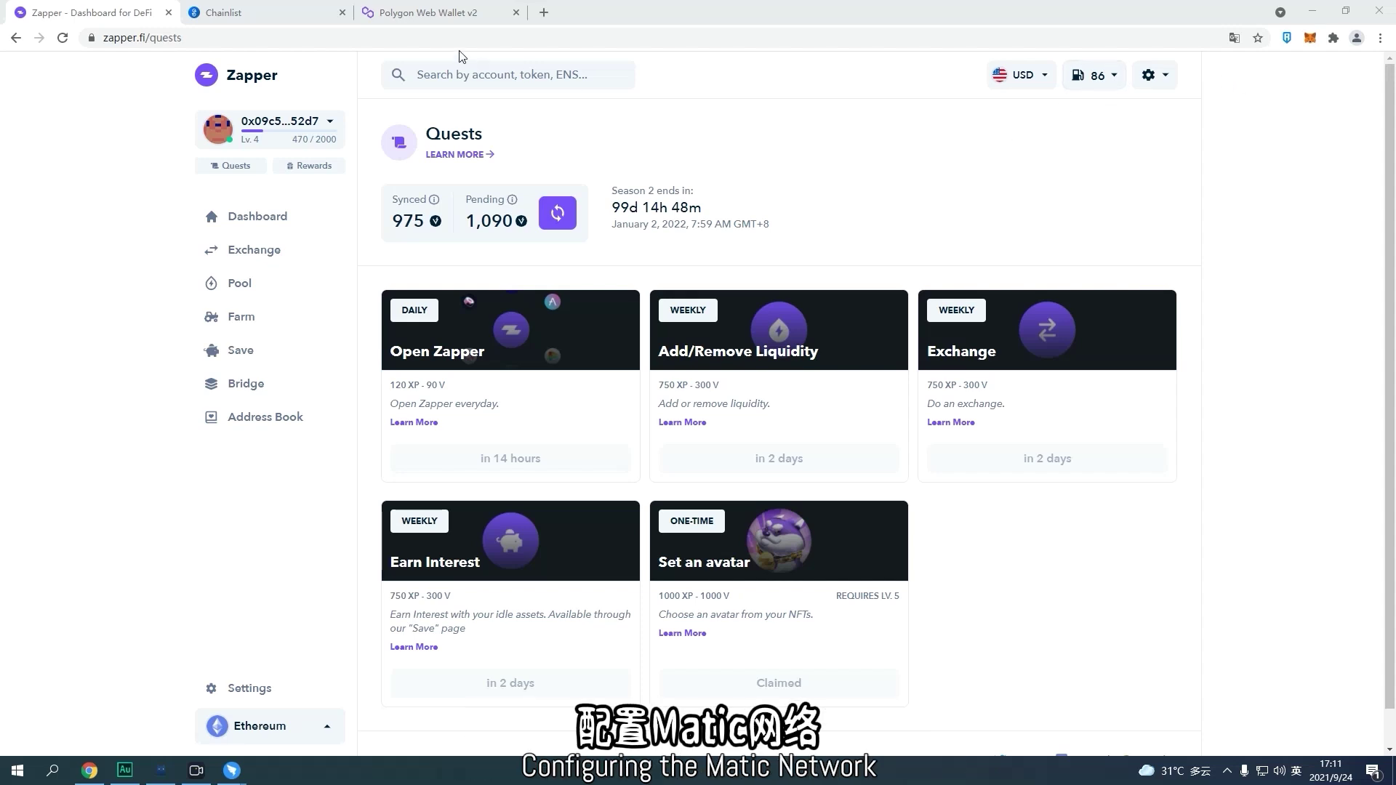
# Step: Search Chainlist for the "matic" network
pyautogui.click(291, 13)
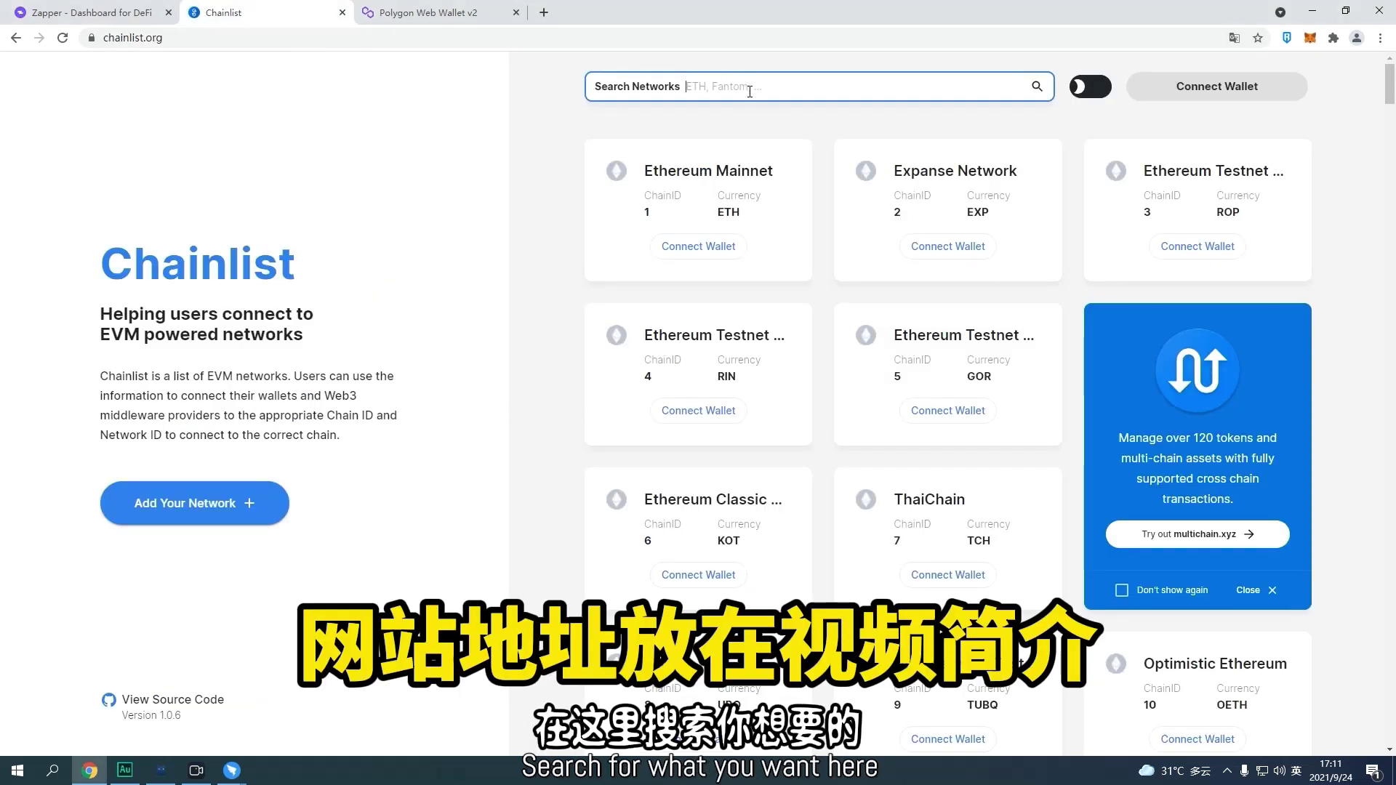
pyautogui.write('matoc')
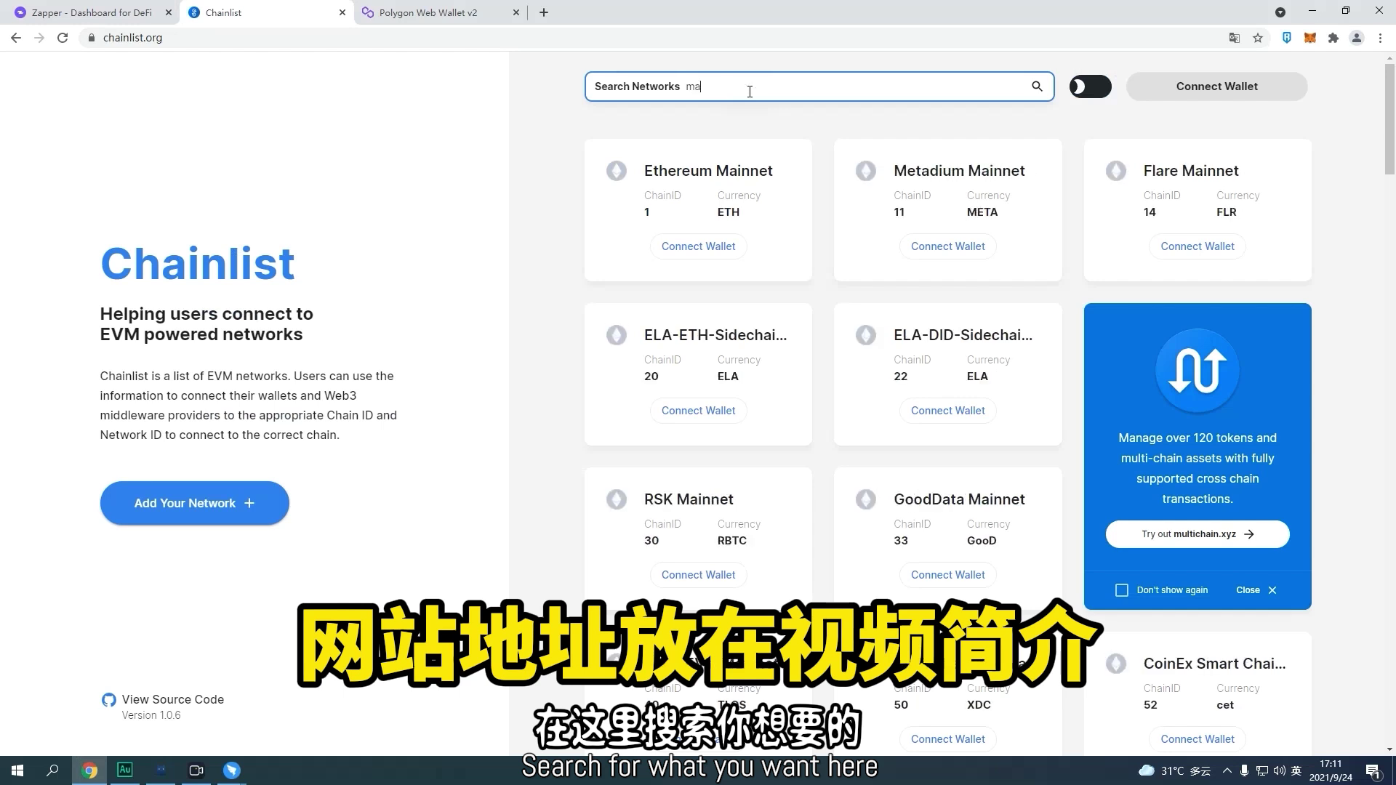
pyautogui.press('BackSpace')
pyautogui.press('BackSpace')
pyautogui.write('ic')
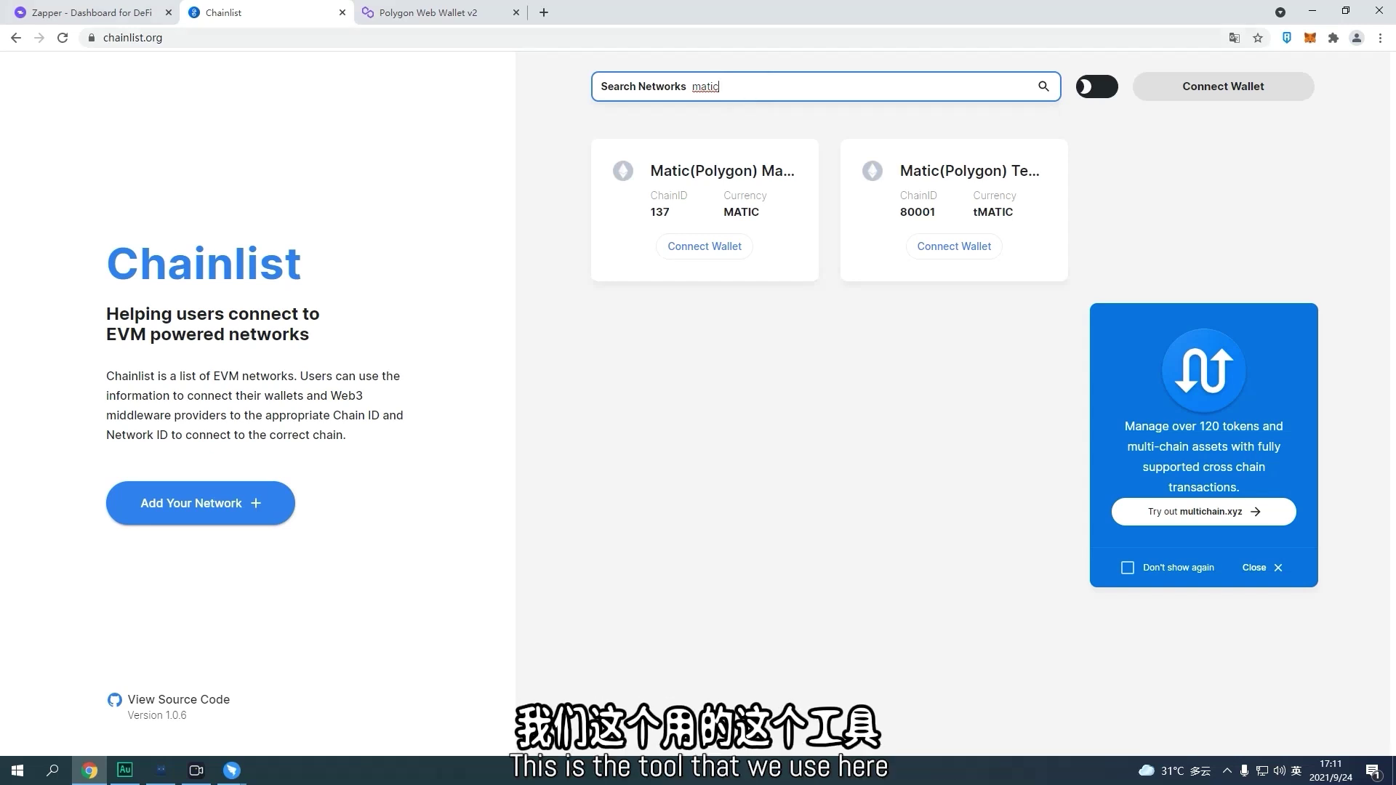
# Step: Review Zapper's Bridge page and the Polygon Bridge site as the two cross-chain transfer tools
pyautogui.click(91, 13)
pyautogui.click(262, 397)
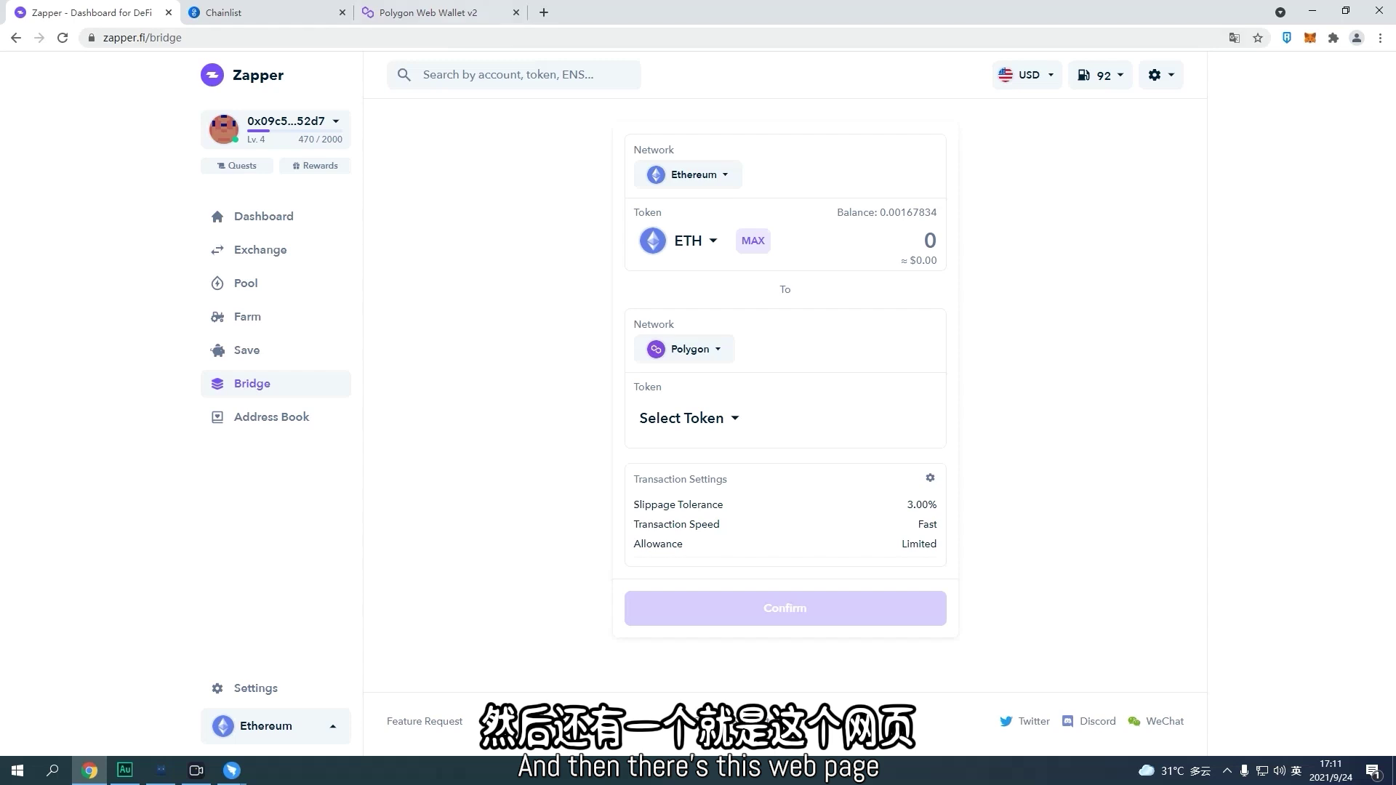
pyautogui.click(429, 13)
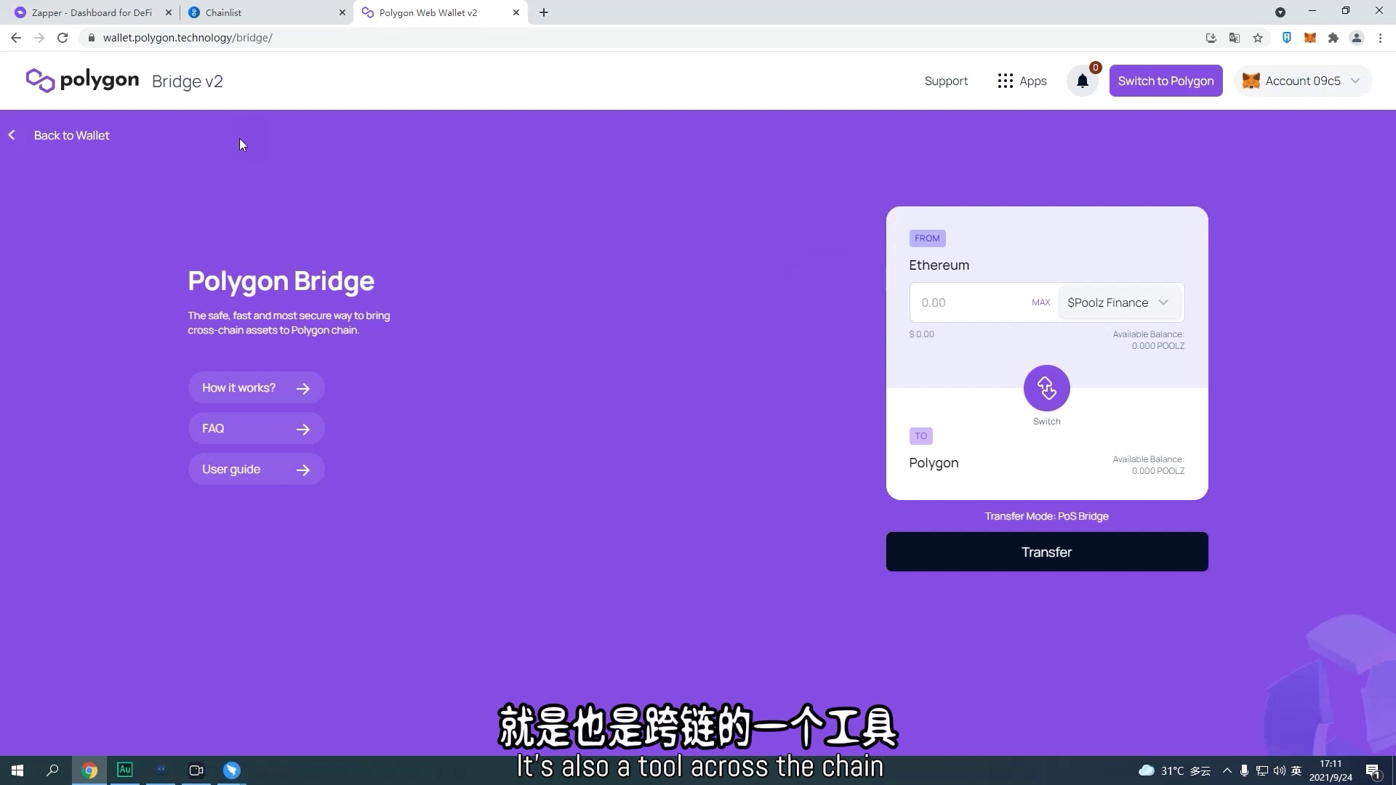
pyautogui.click(88, 12)
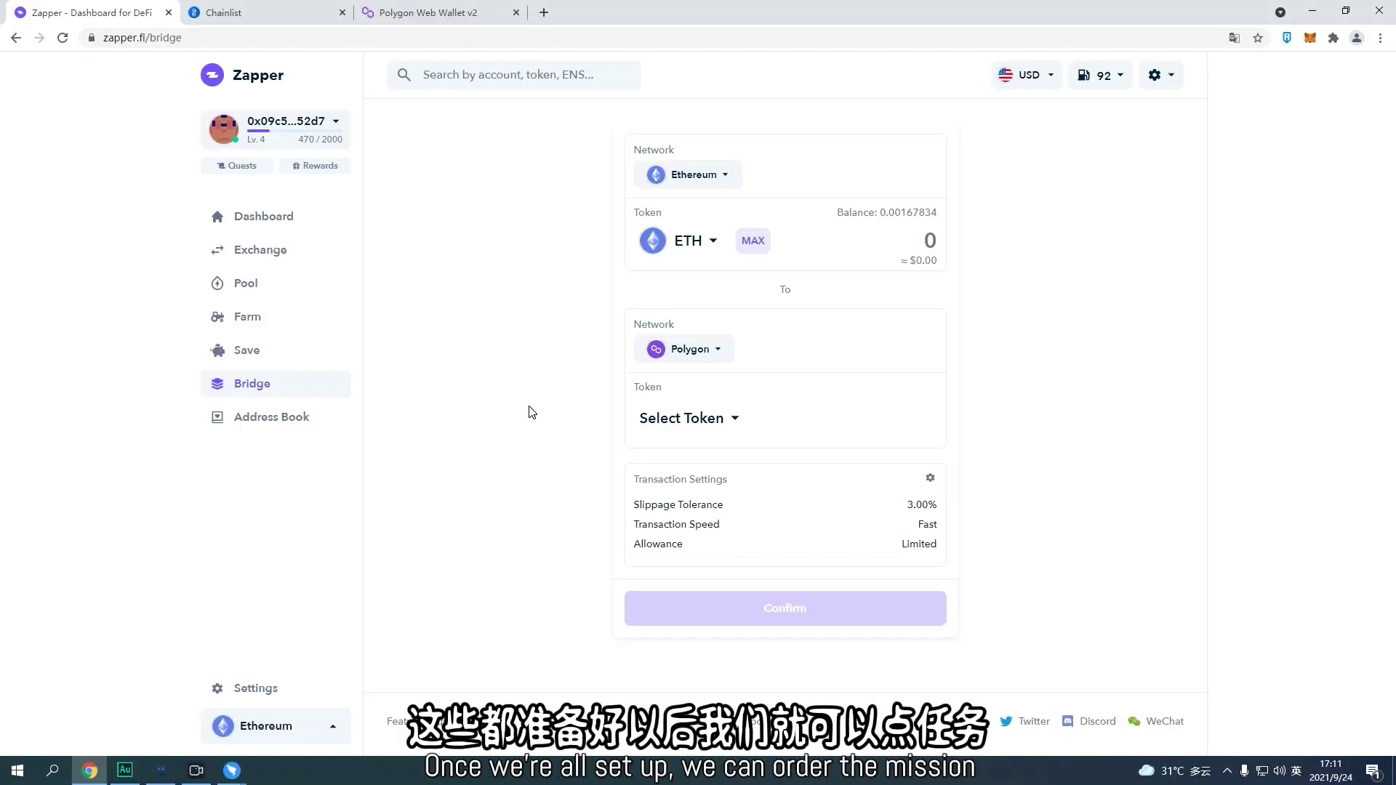
# Step: Look at the avatar update dialog from the Quests page and select Ethereum as the network
pyautogui.click(250, 169)
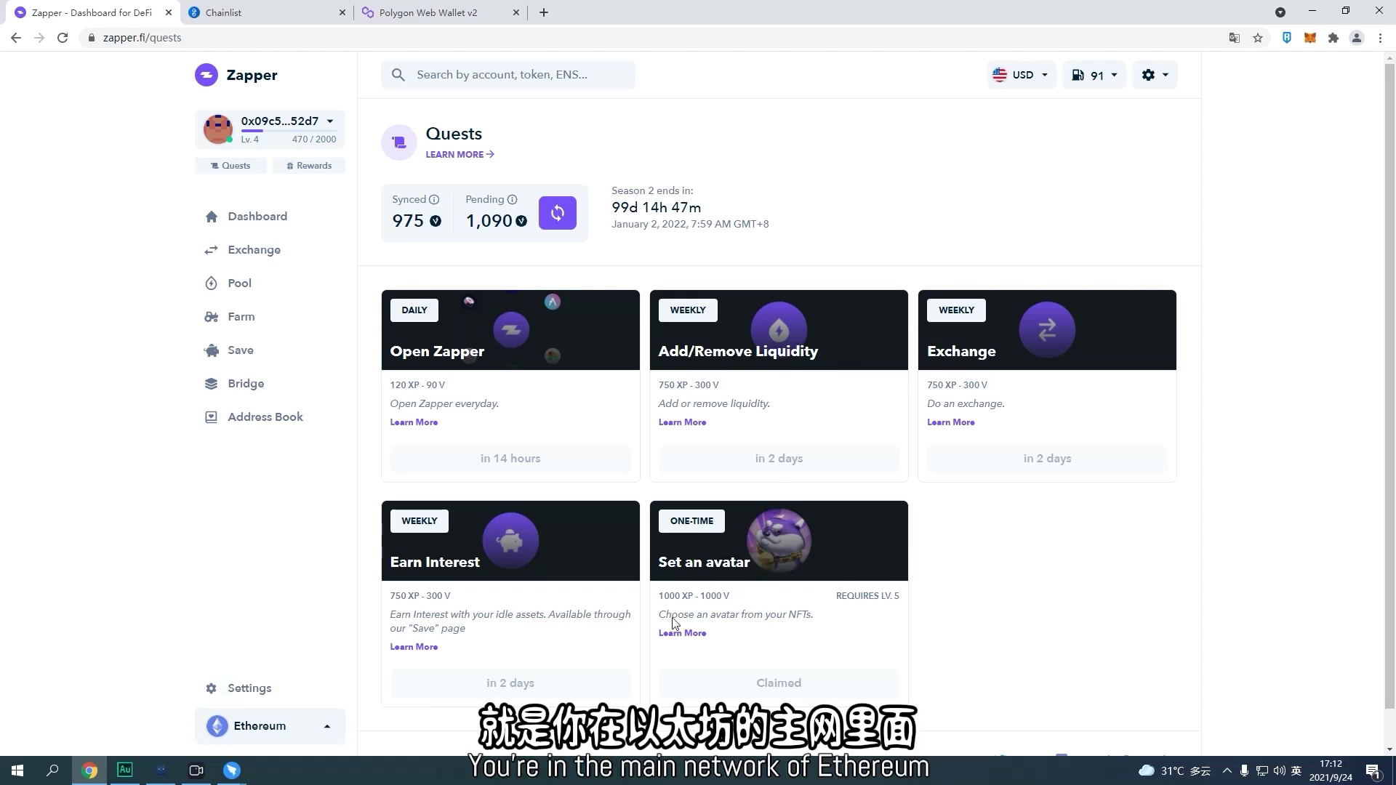
pyautogui.click(218, 130)
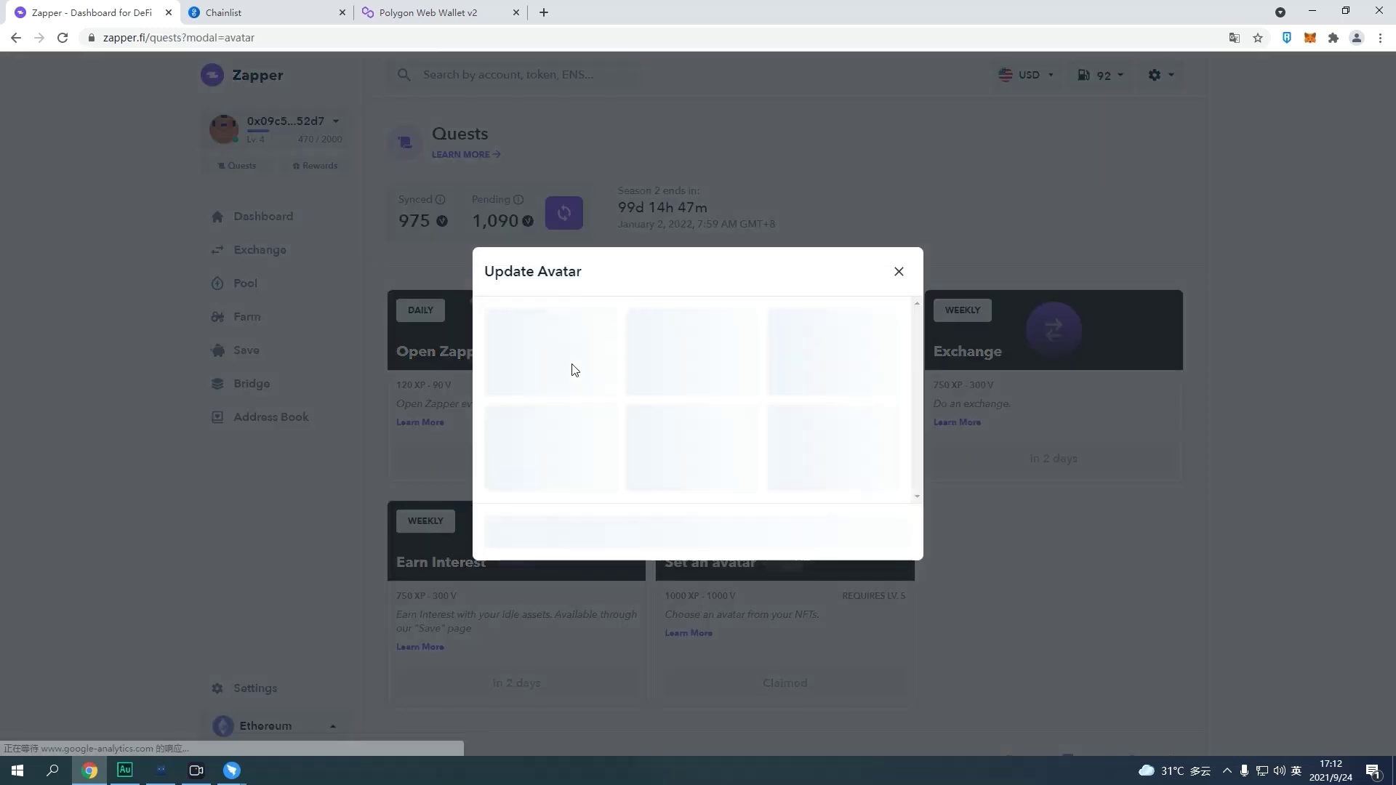
pyautogui.click(900, 292)
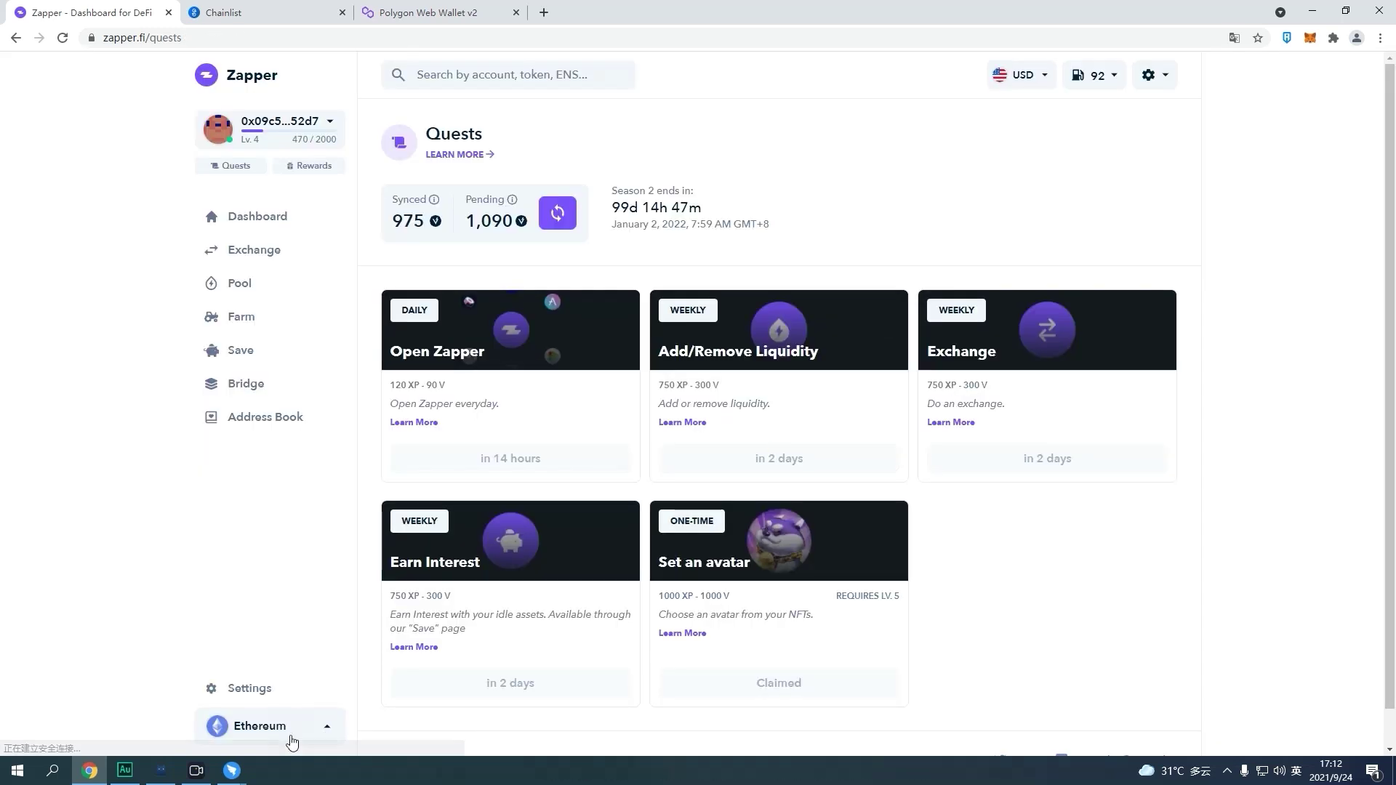
pyautogui.click(287, 727)
pyautogui.click(263, 607)
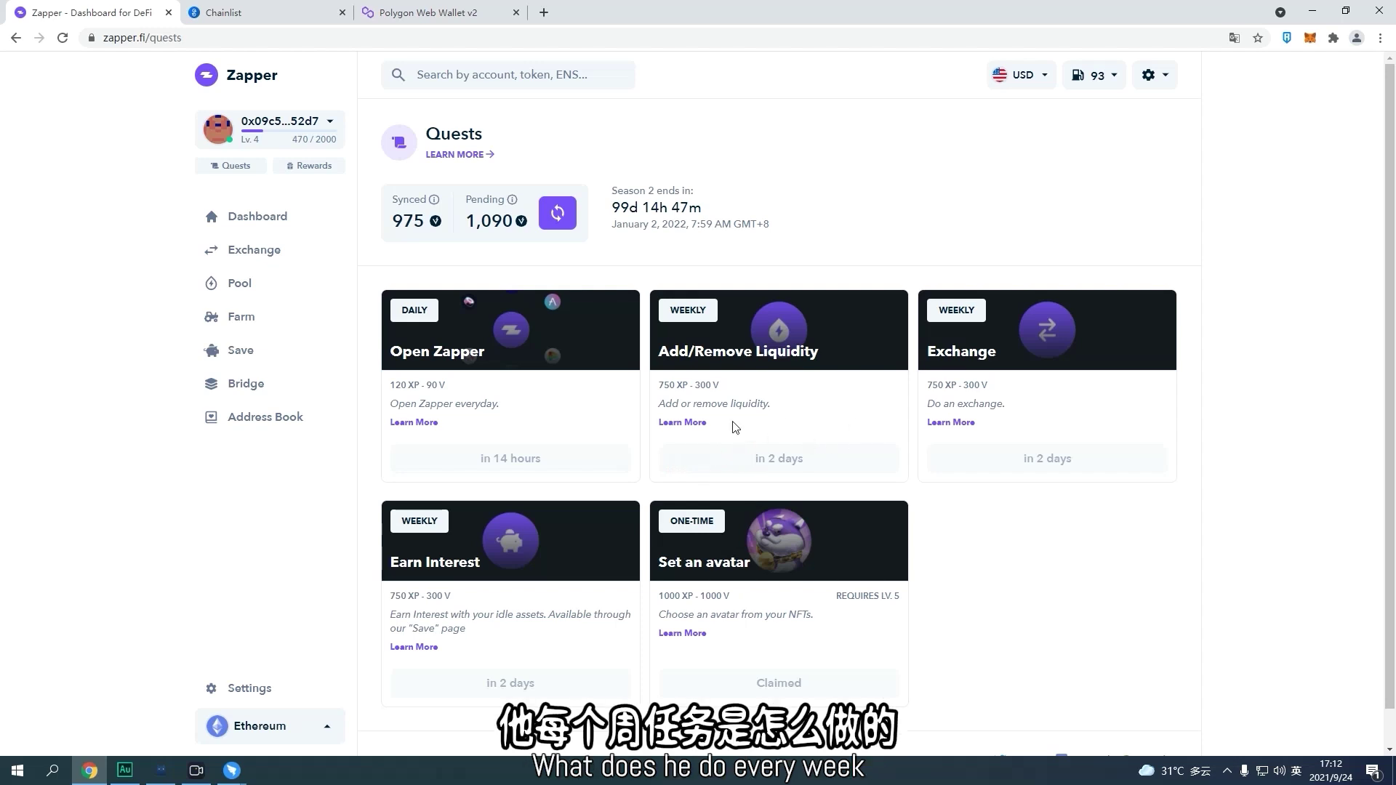
# Step: Open the liquidity pools and switch the network to Polygon, approving the change in MetaMask
pyautogui.click(274, 289)
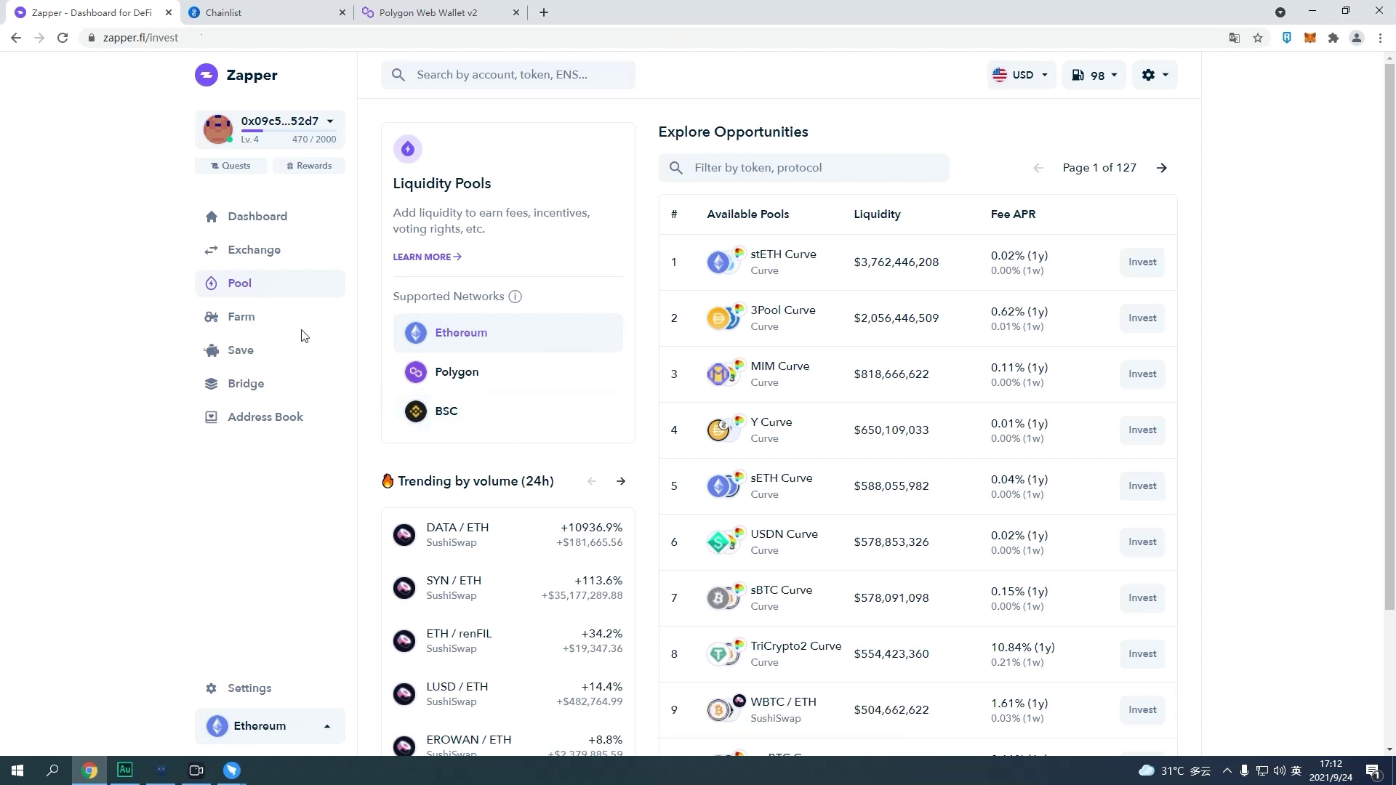
pyautogui.click(318, 736)
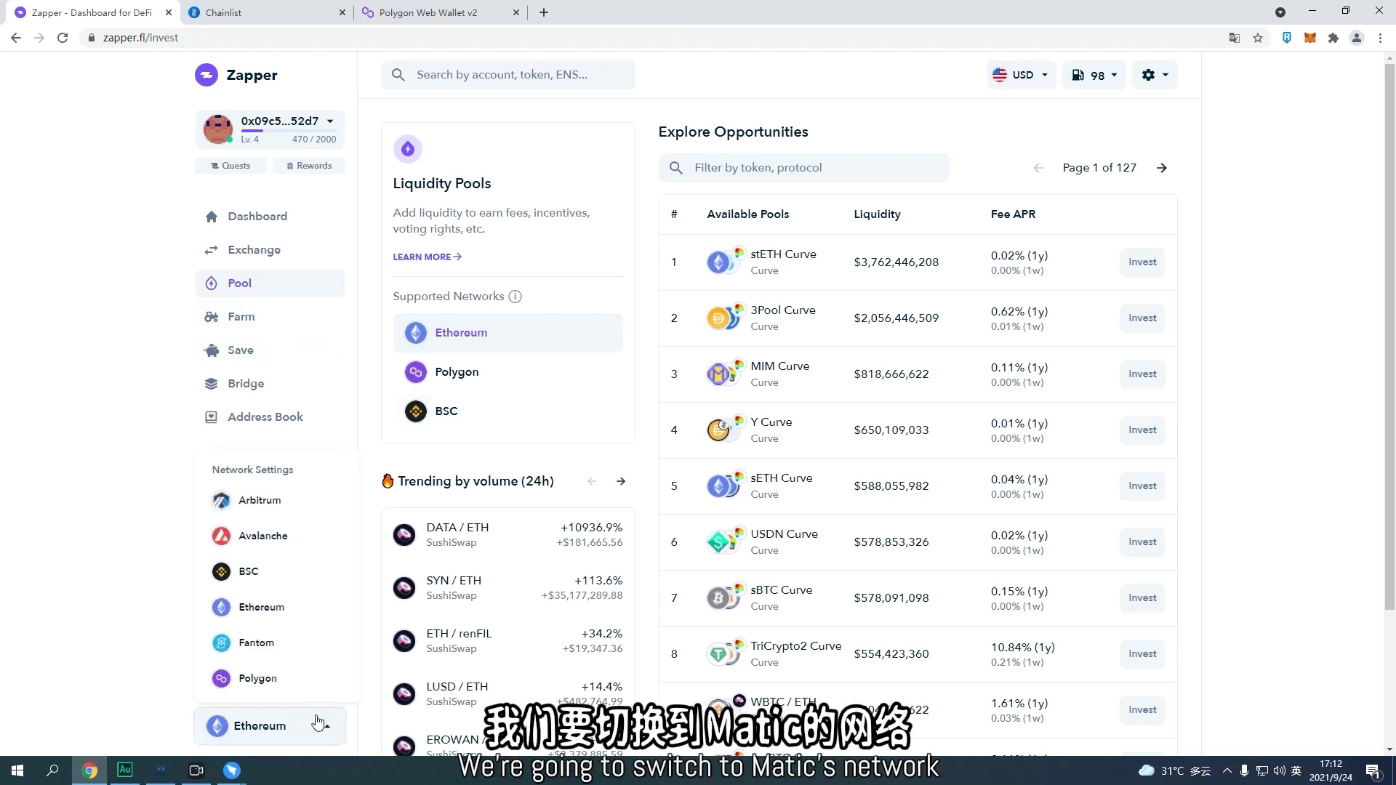
pyautogui.click(301, 683)
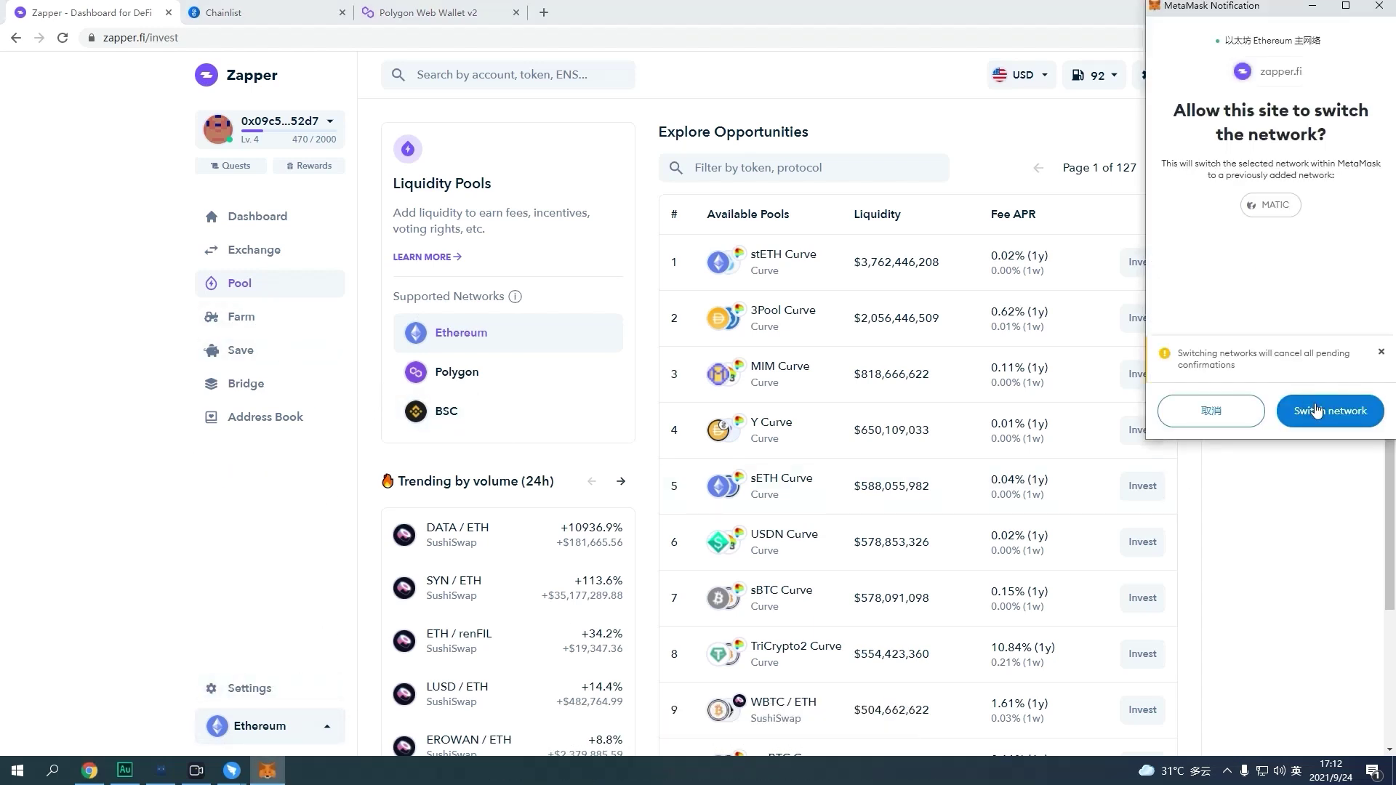
pyautogui.click(1318, 412)
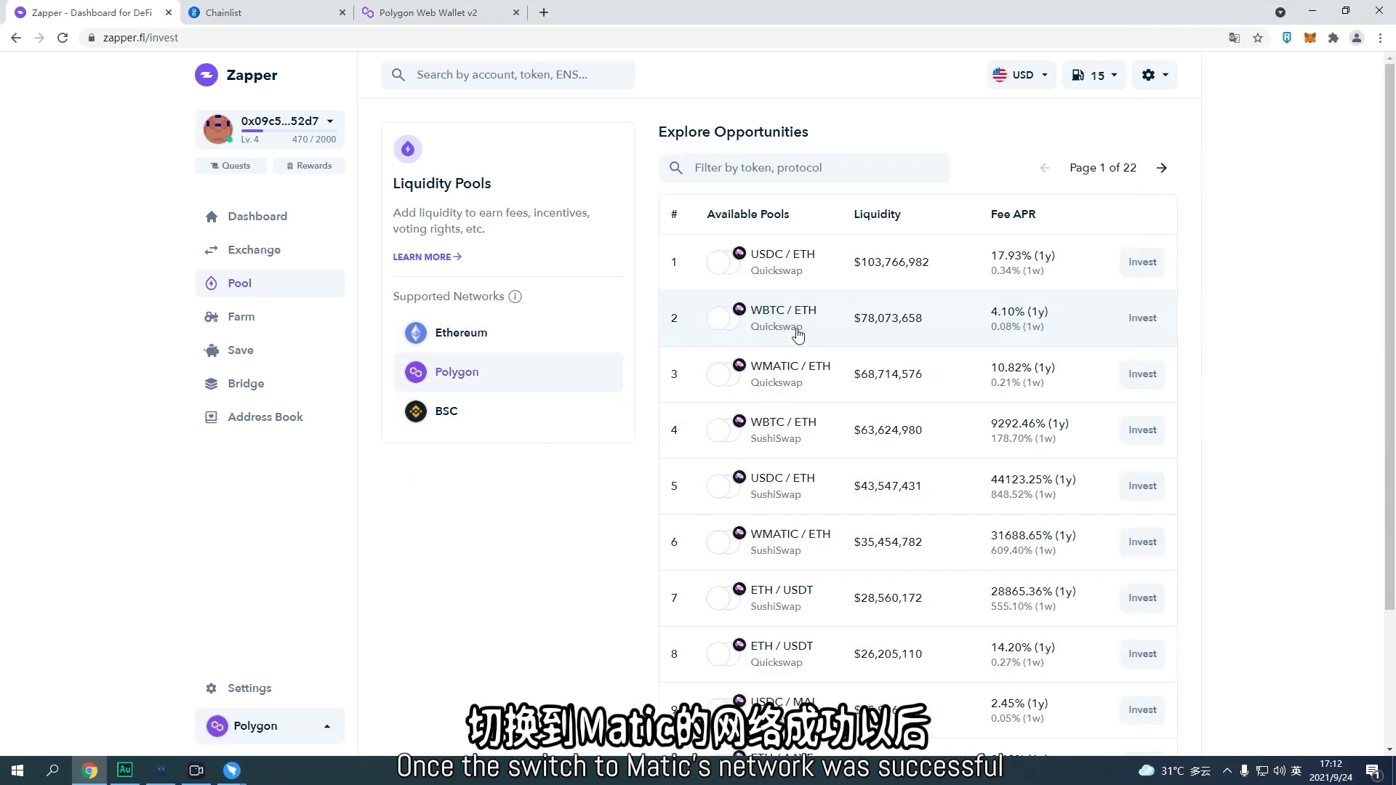
# Step: Try out adding 0.0001 MATIC of liquidity to the Quickswap USDC / ETH pool and dismiss the form unconfirmed
pyautogui.click(914, 274)
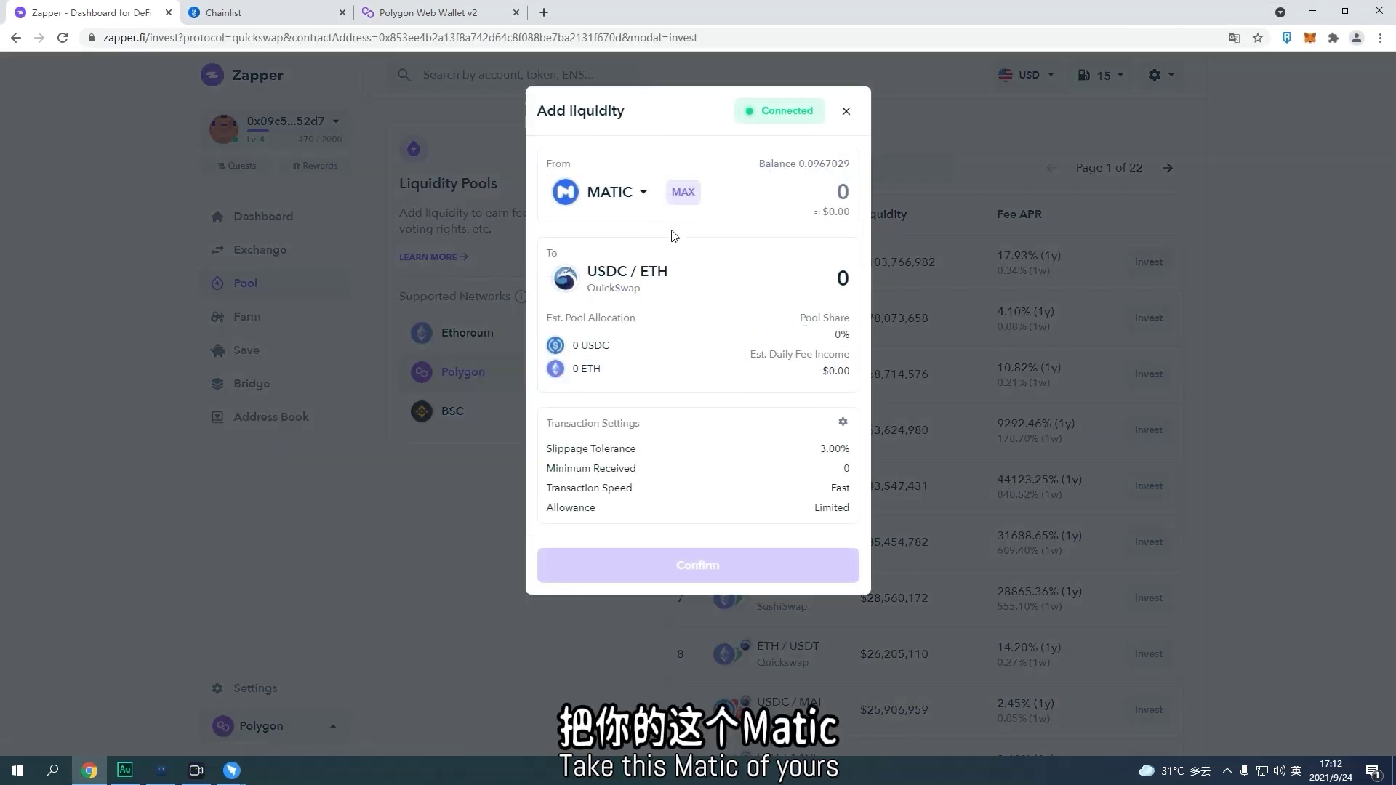
pyautogui.click(816, 209)
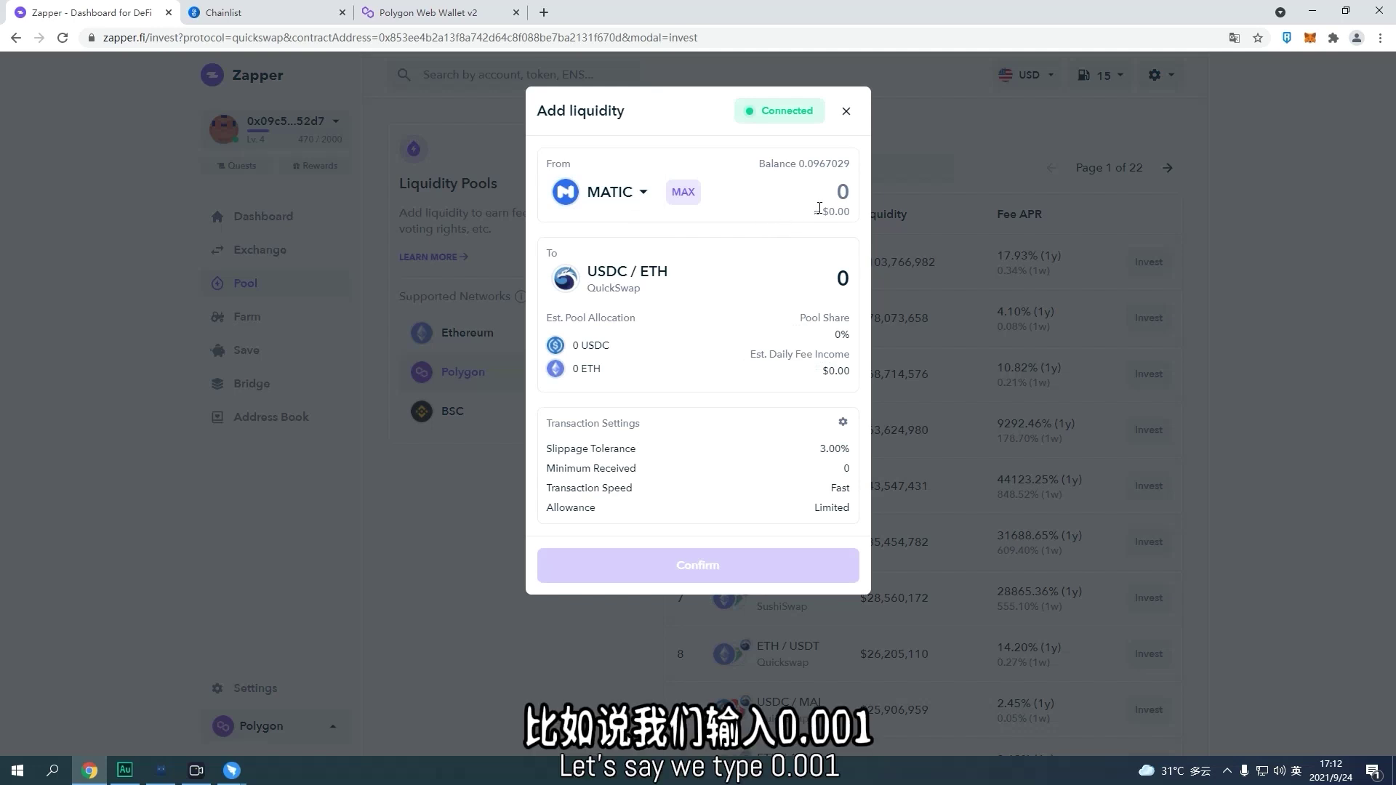
pyautogui.write('.0001')
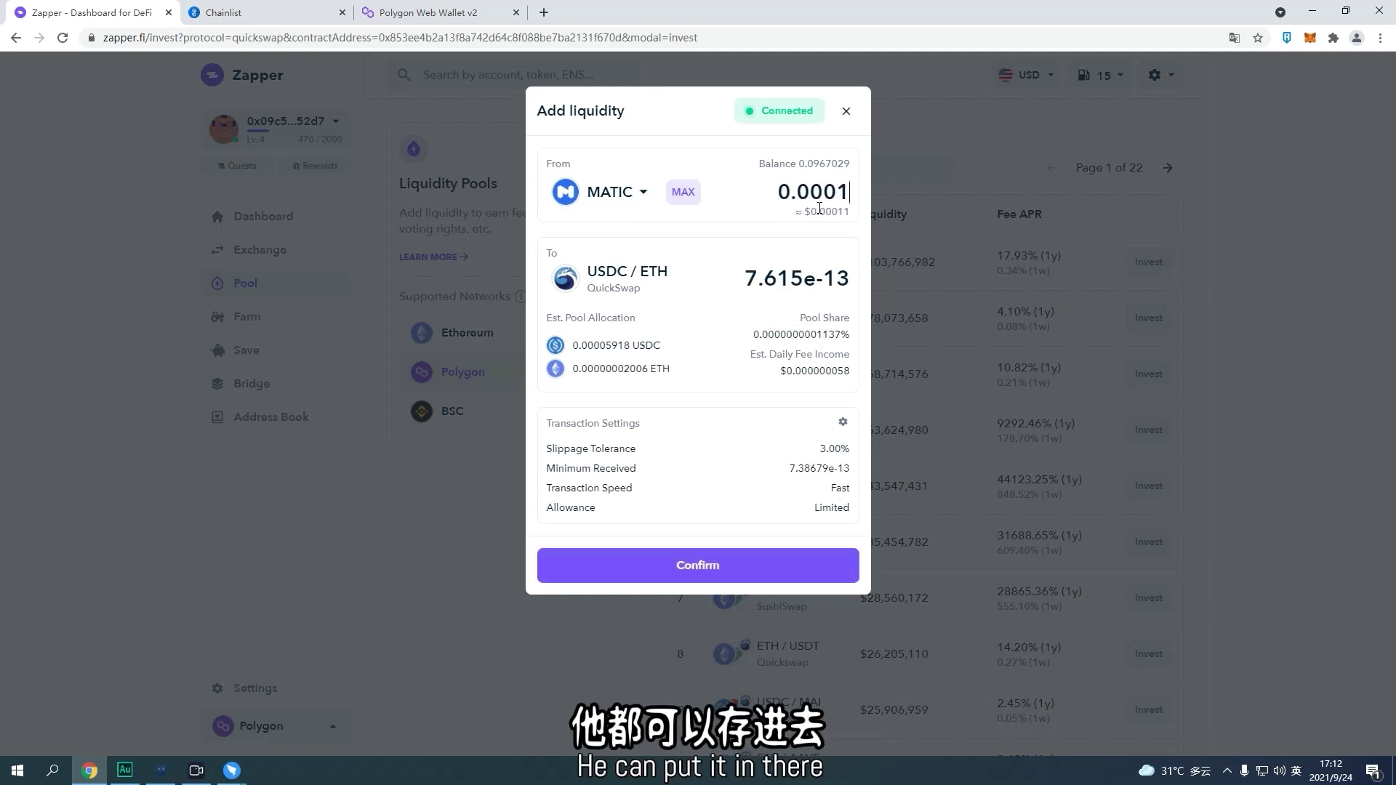
pyautogui.click(847, 114)
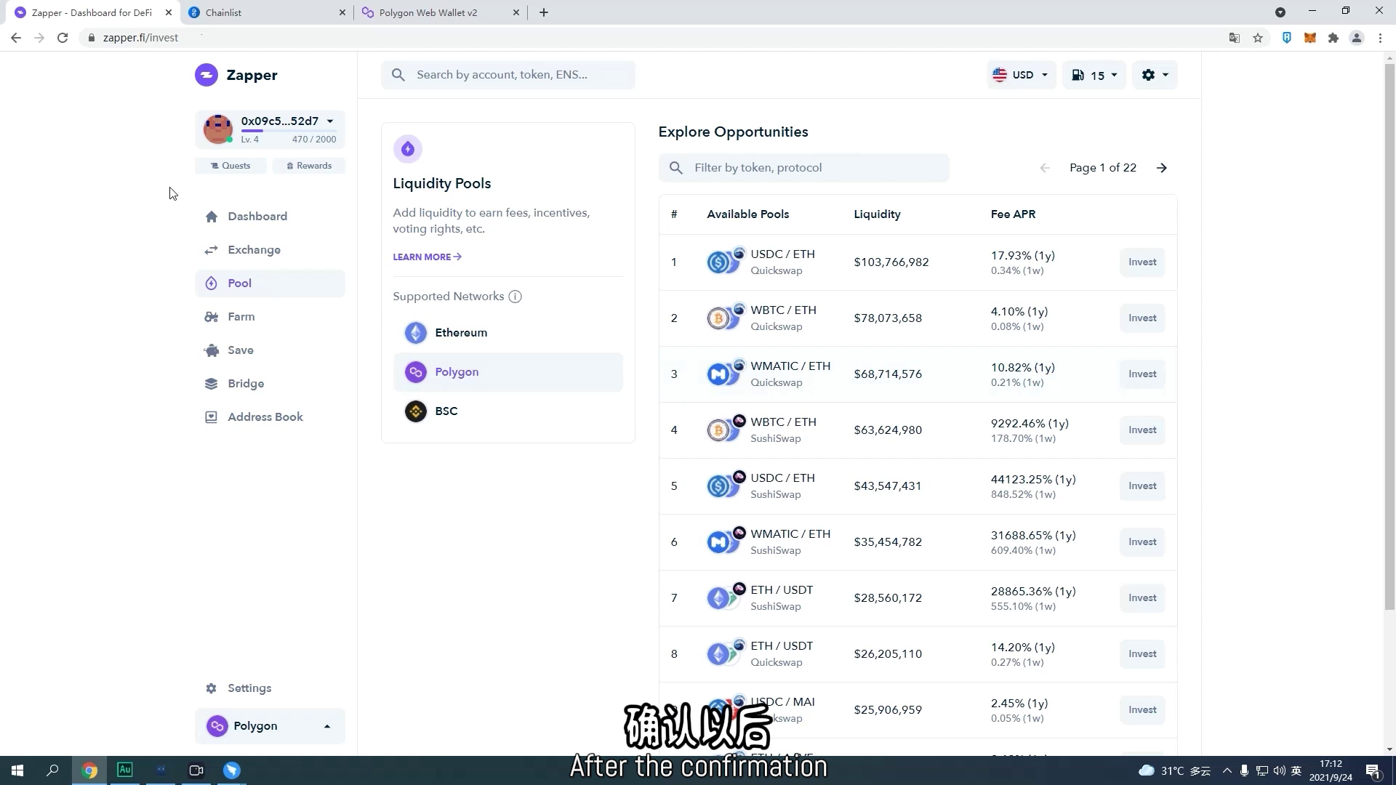
# Step: Check the Exchange page used for the weekly exchange quest and review the quest list again
pyautogui.click(230, 166)
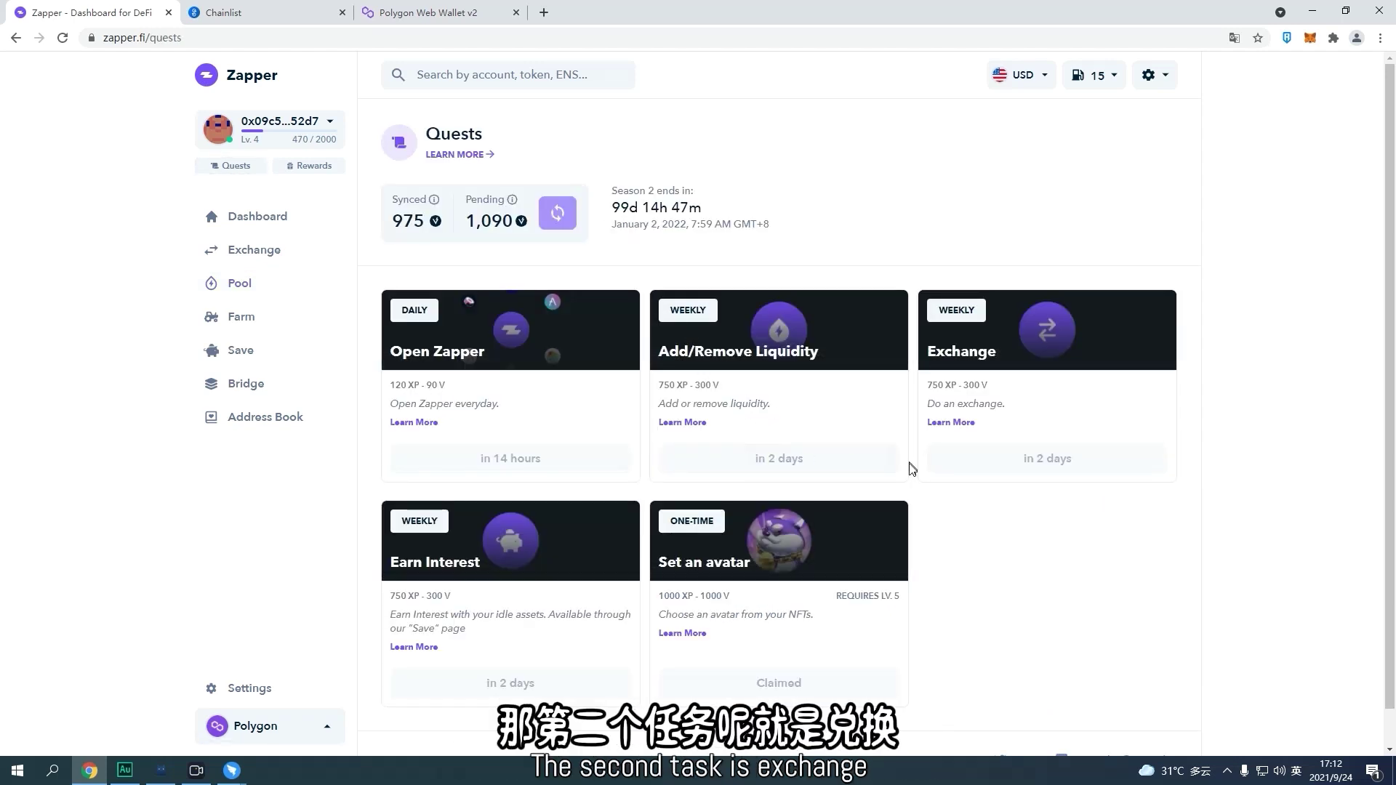
pyautogui.click(263, 255)
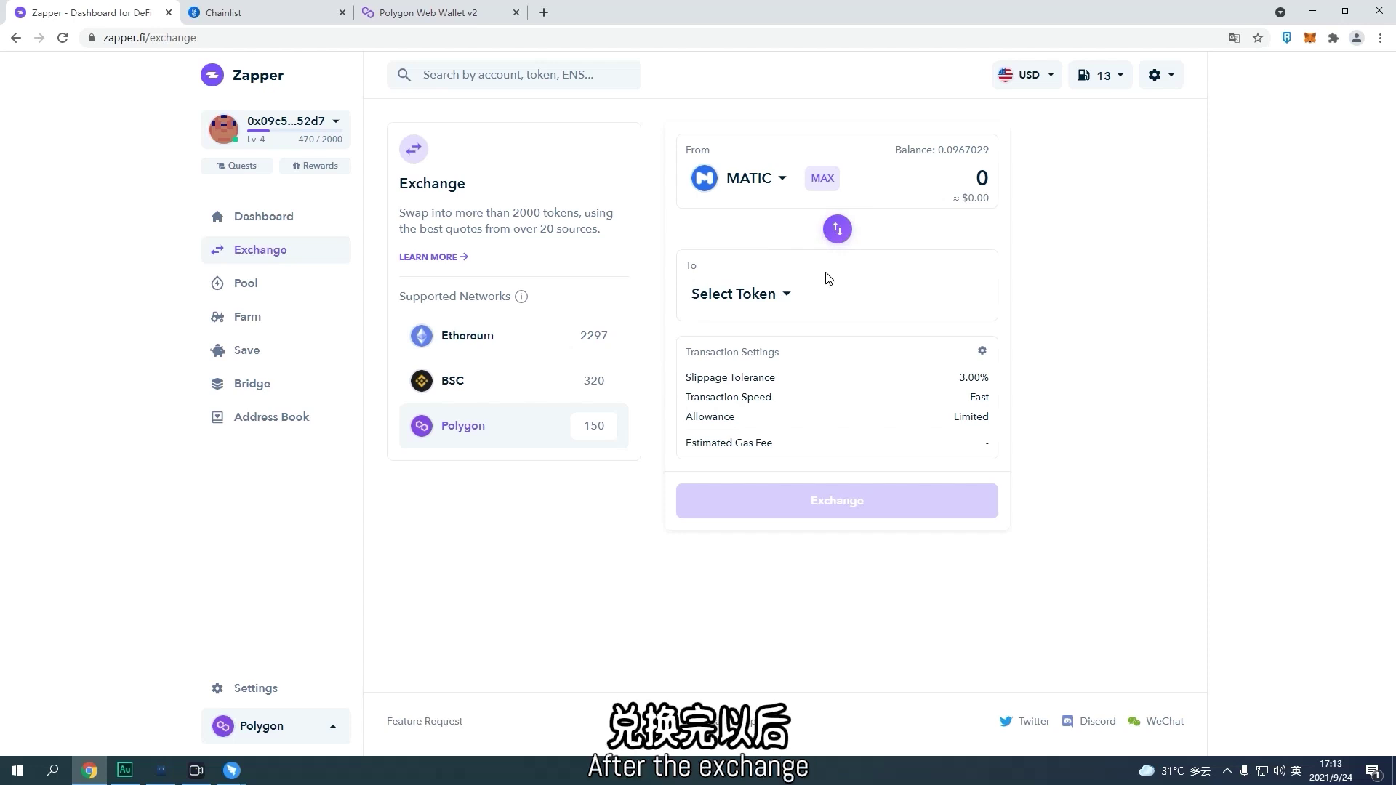
pyautogui.click(258, 169)
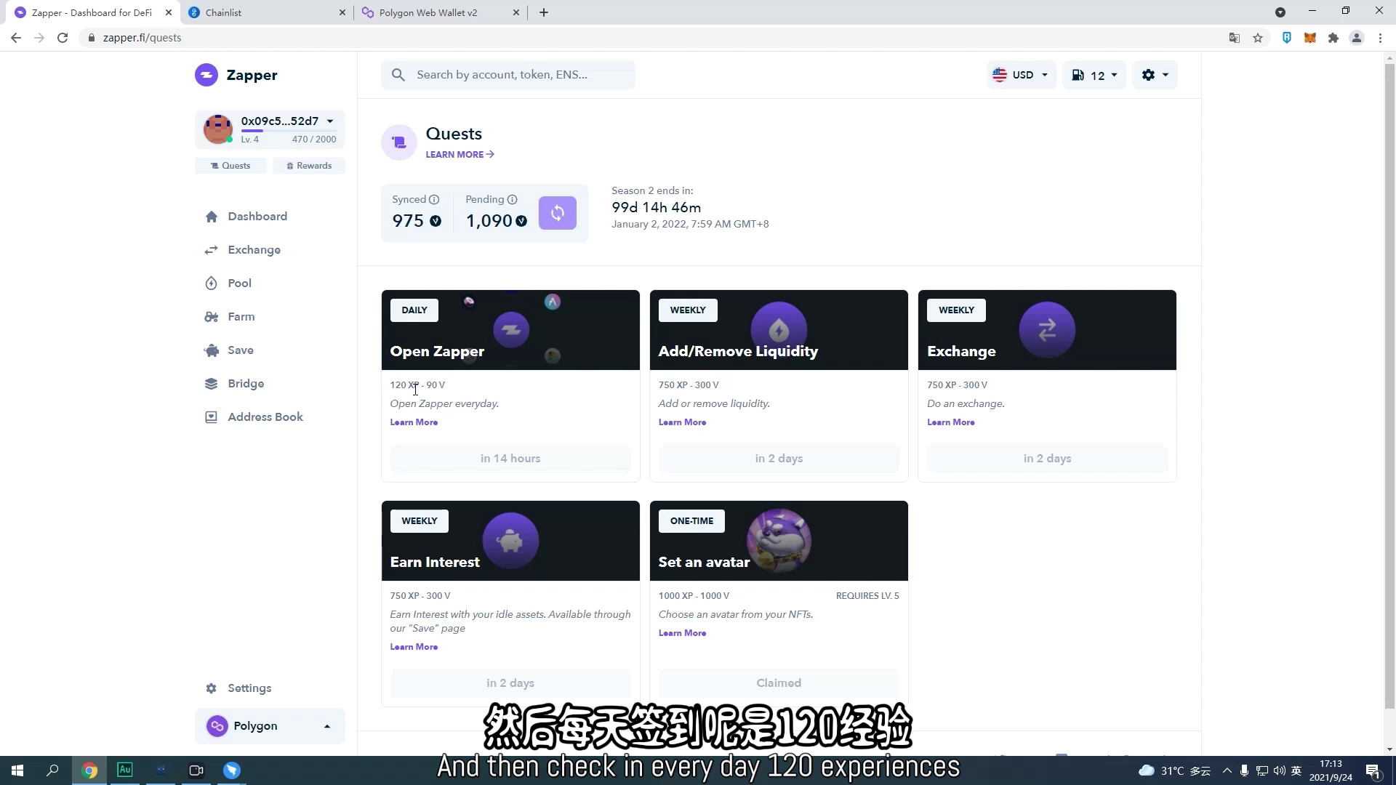
pyautogui.scroll(-1, 488, 556)
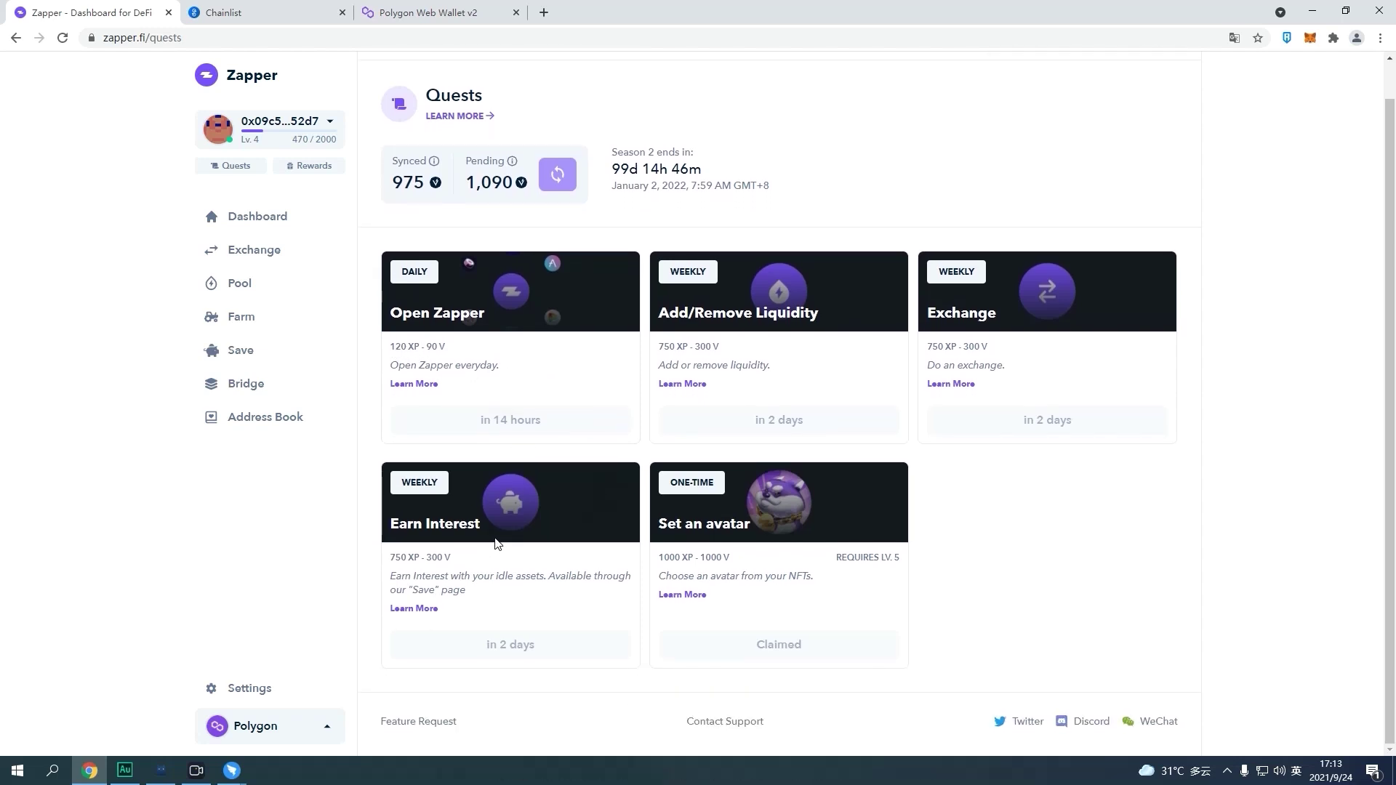
# Step: View the Aave V2 USDC deposit form in Zapper's savings markets and close it without depositing
pyautogui.click(243, 350)
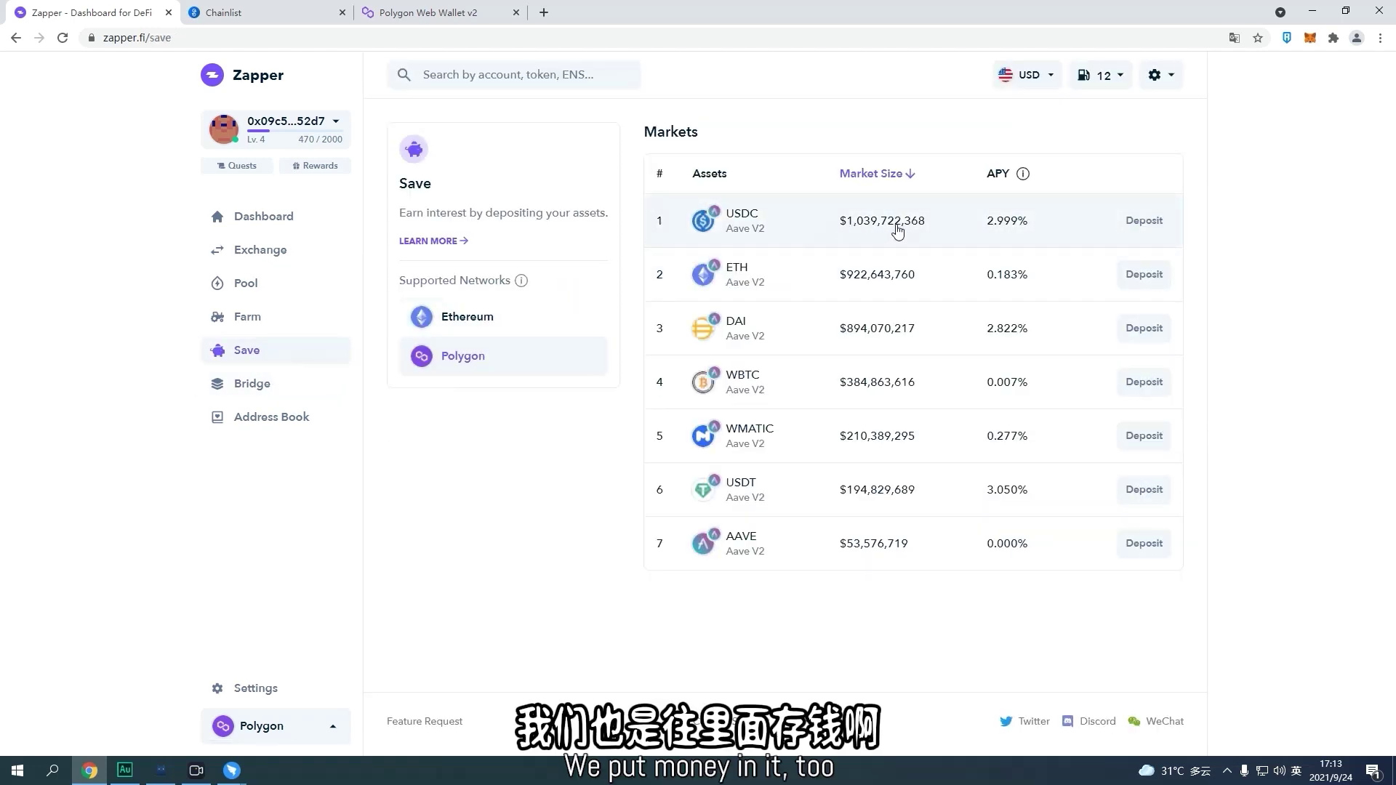
pyautogui.click(1116, 226)
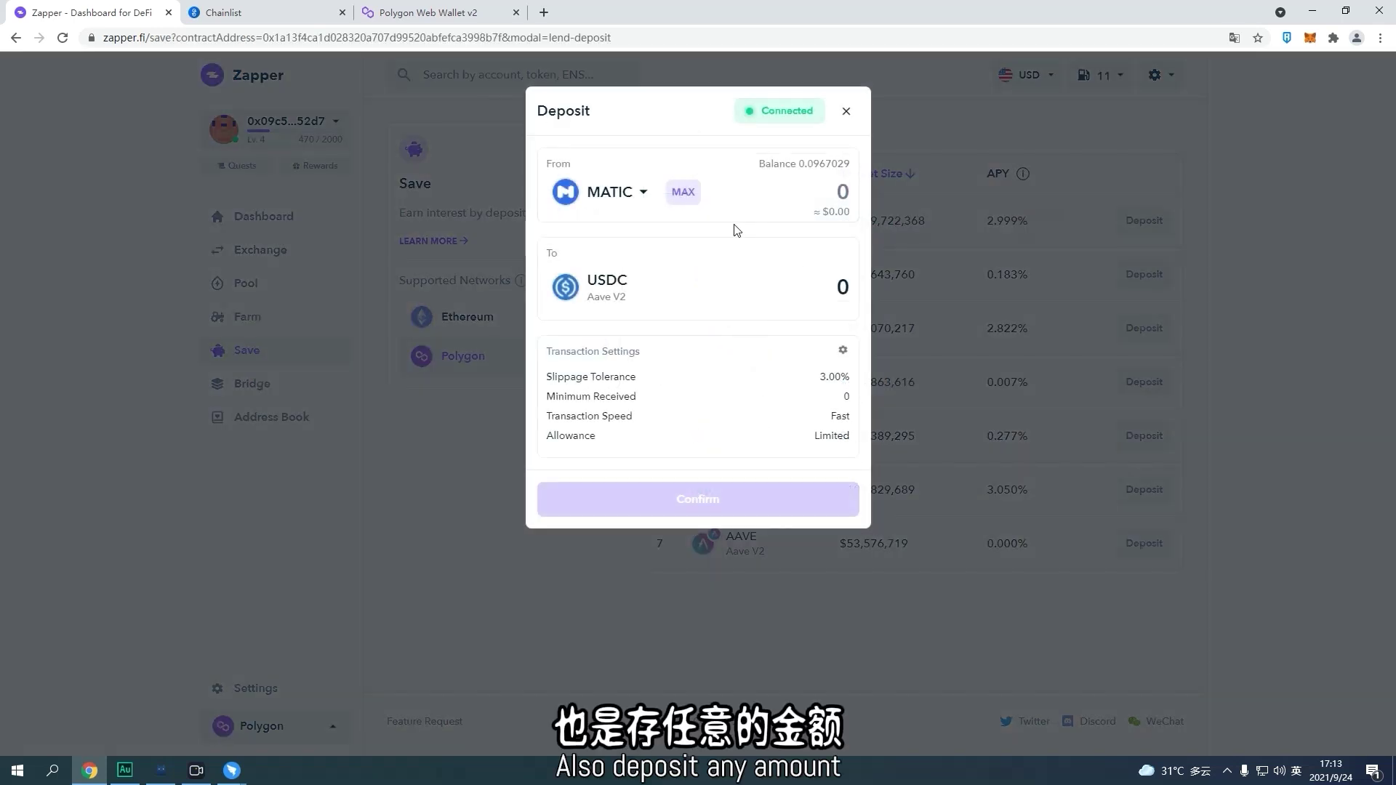
pyautogui.click(847, 114)
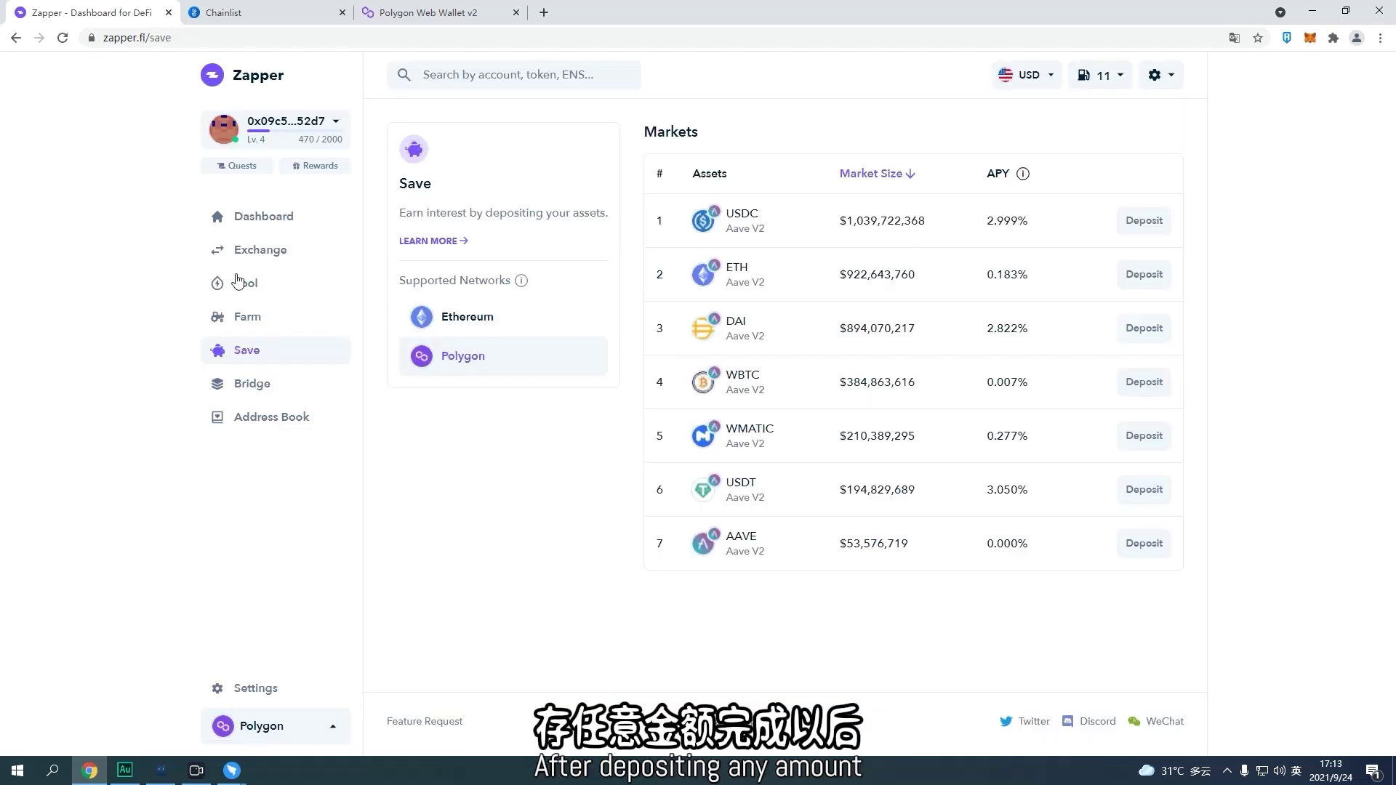
# Step: Return to the Quests page and switch the network to Ethereum, approving the change in MetaMask
pyautogui.click(237, 165)
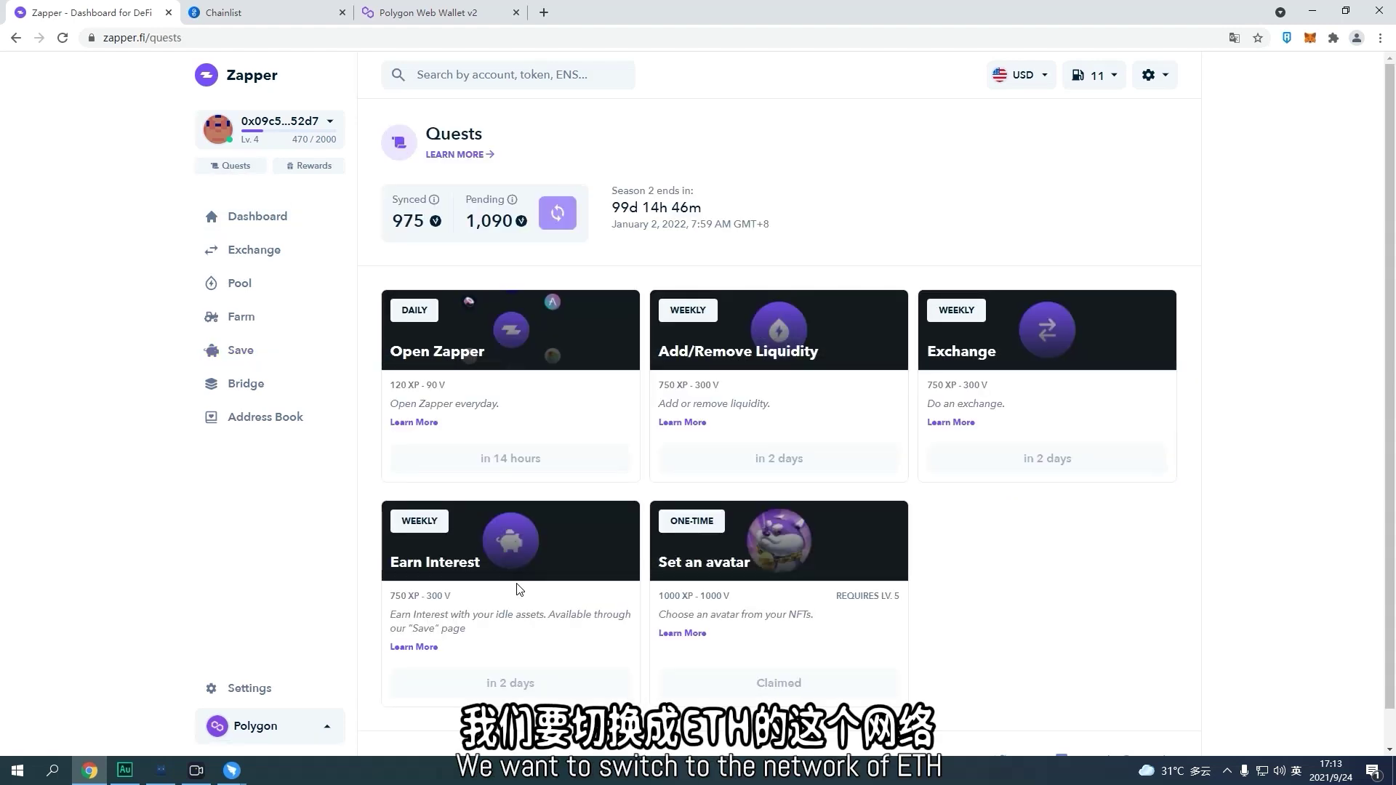
pyautogui.click(317, 616)
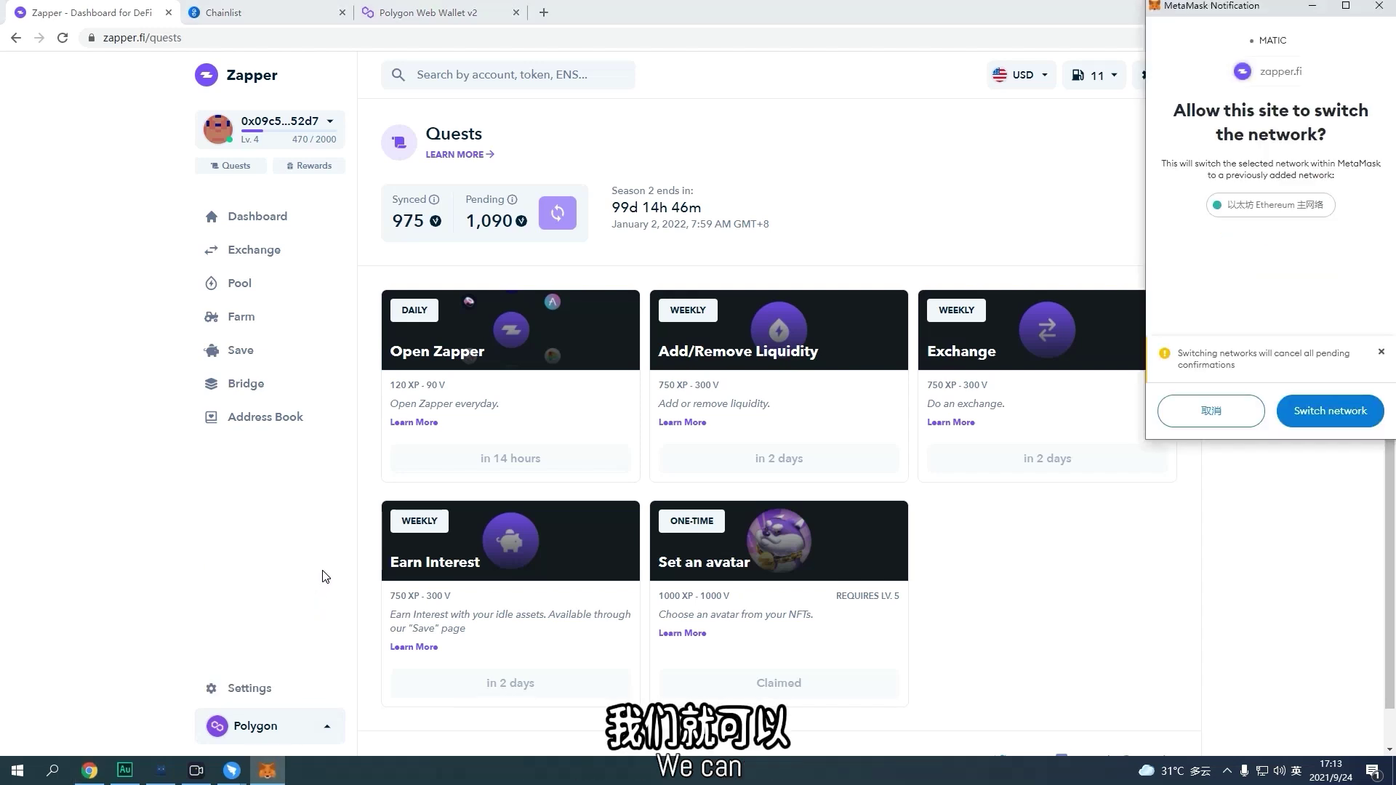
pyautogui.click(1314, 413)
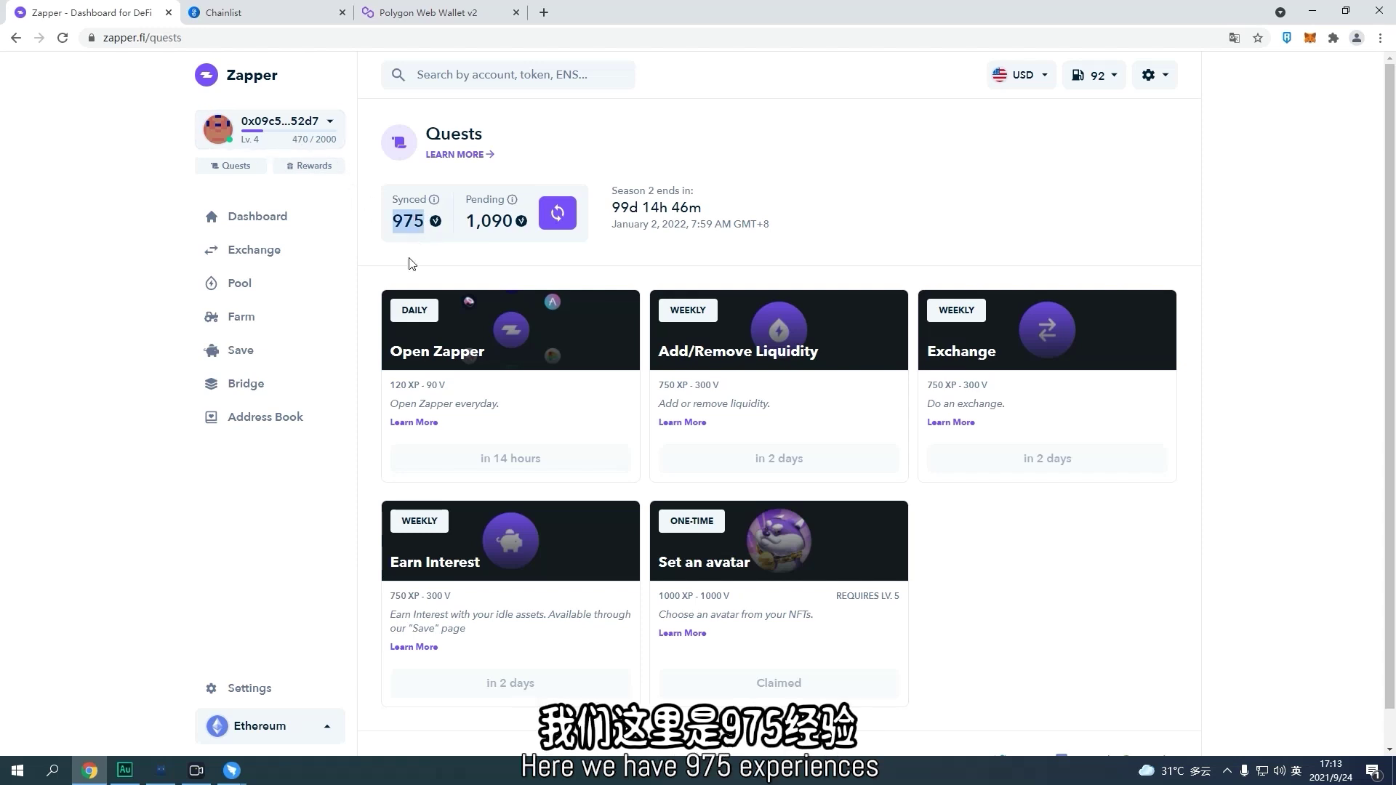
# Step: Open the Rewards page and look through the Season 2 NFT cards
pyautogui.click(309, 165)
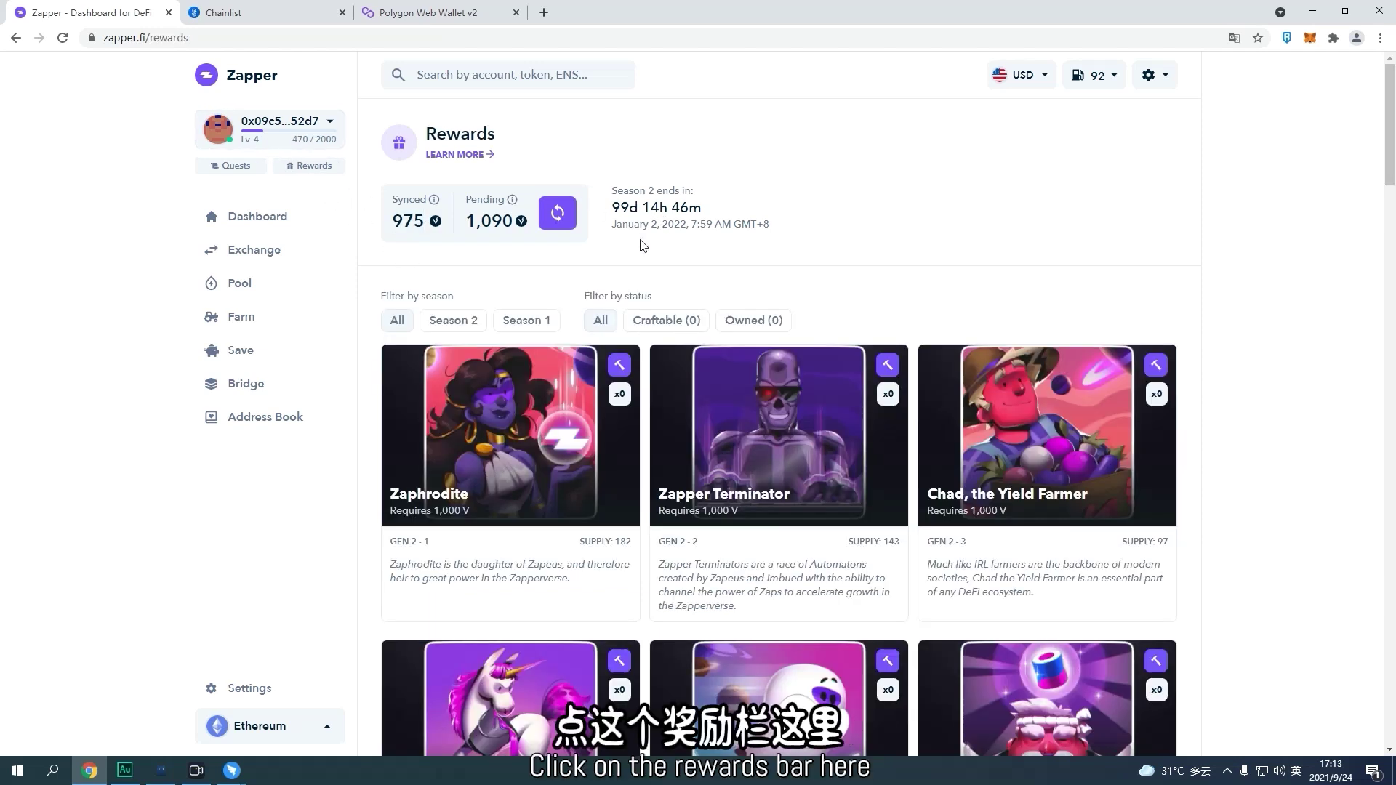
pyautogui.scroll(-1, 644, 245)
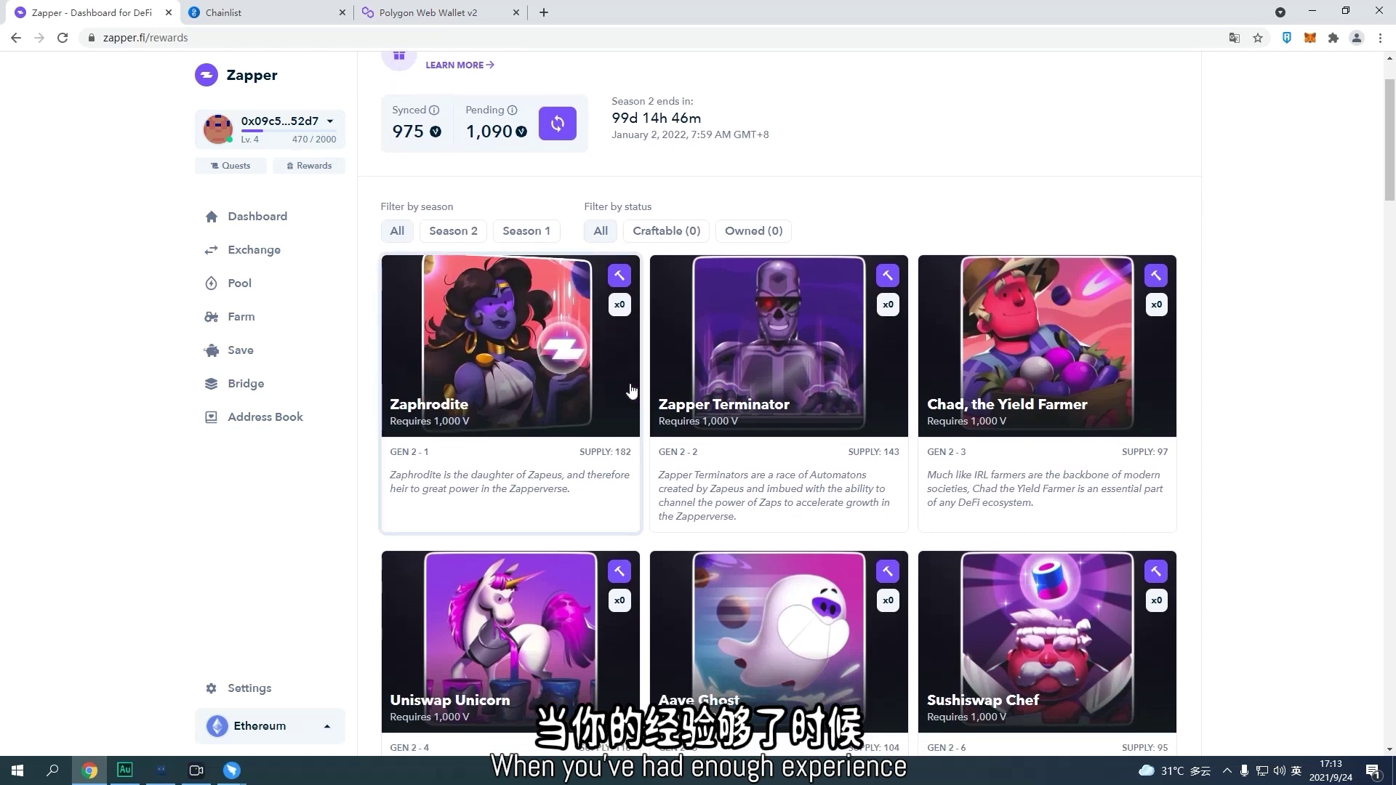
pyautogui.scroll(1, 601, 422)
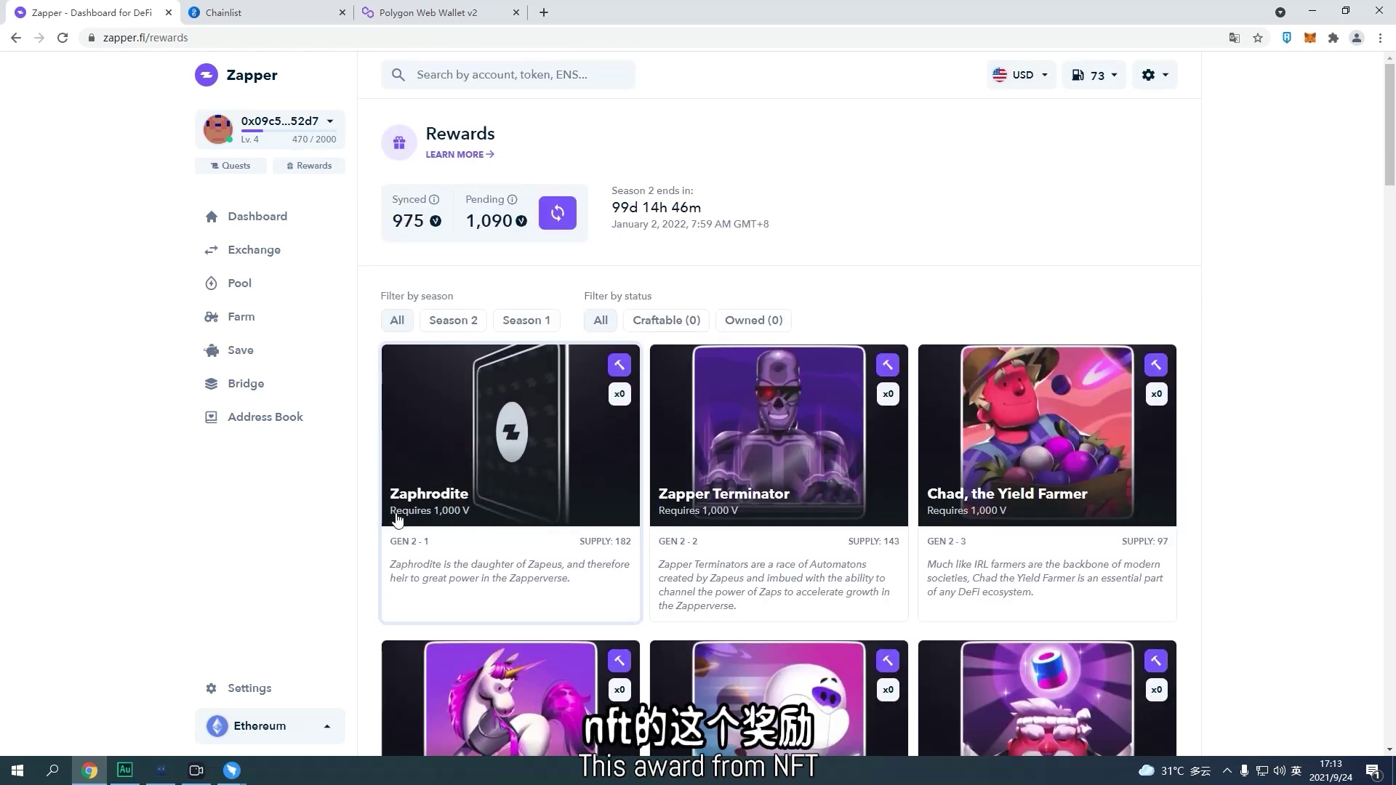
# Step: Examine the requirements on the reward cards, from the common ones through the silver, gold and trophy tiers
pyautogui.scroll(-2, 798, 278)
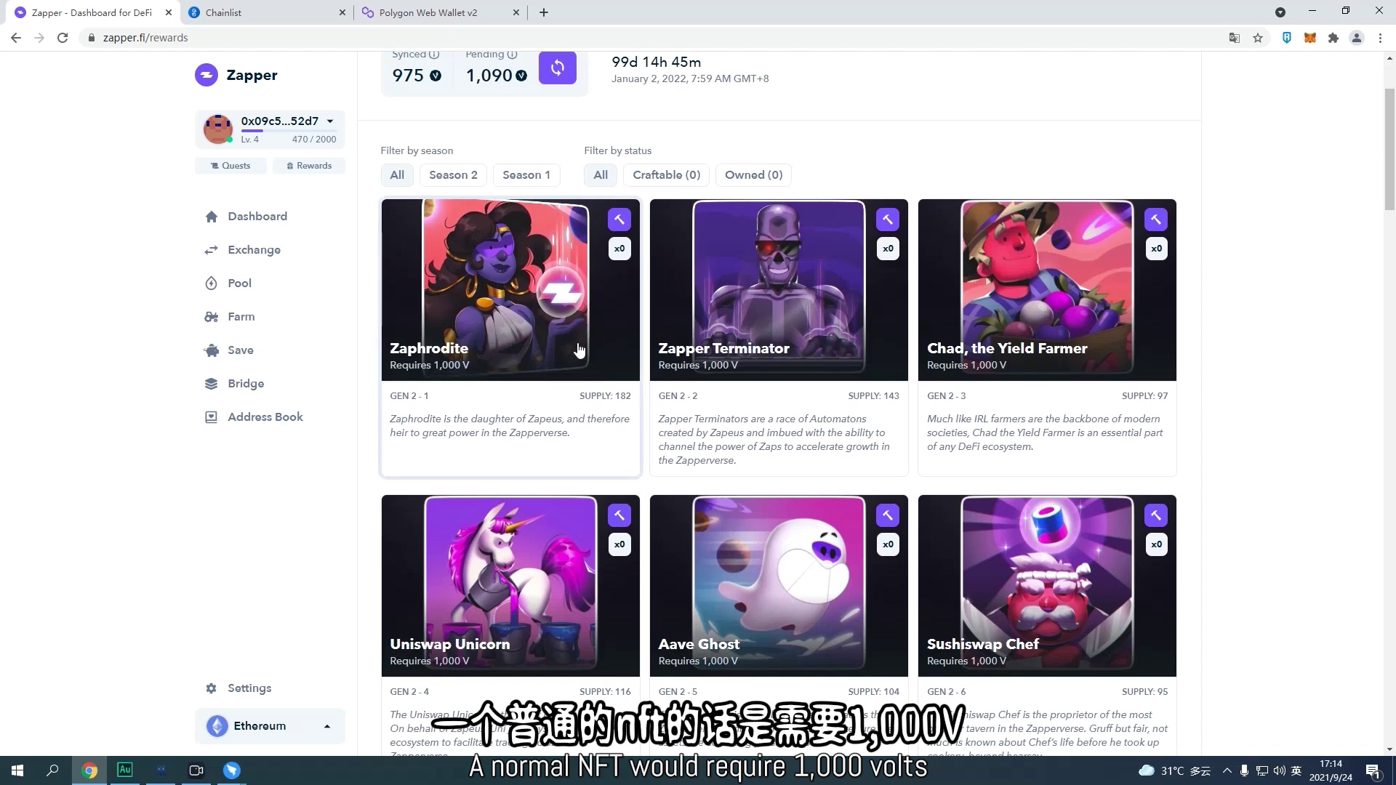
pyautogui.scroll(1, 489, 399)
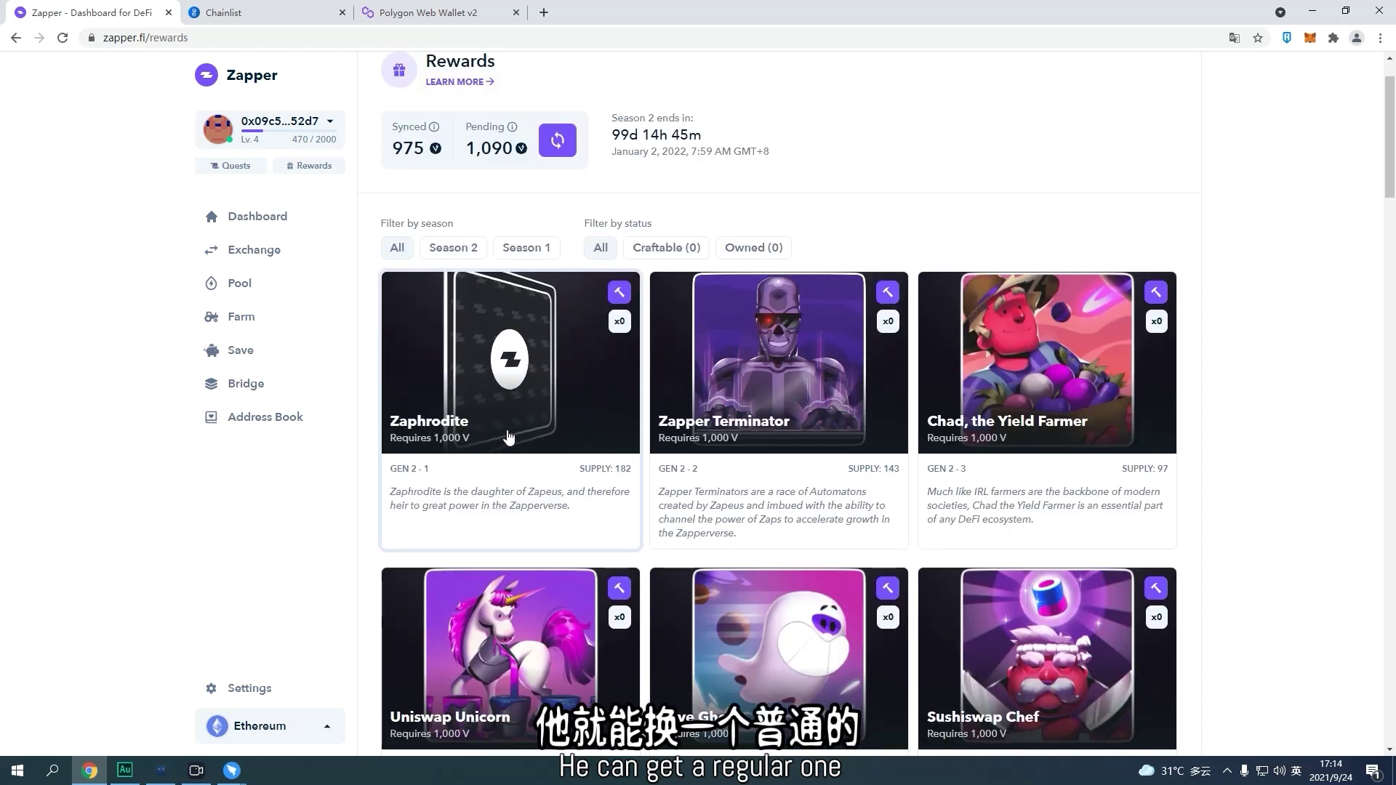
pyautogui.scroll(-1, 851, 218)
pyautogui.scroll(-1, 852, 215)
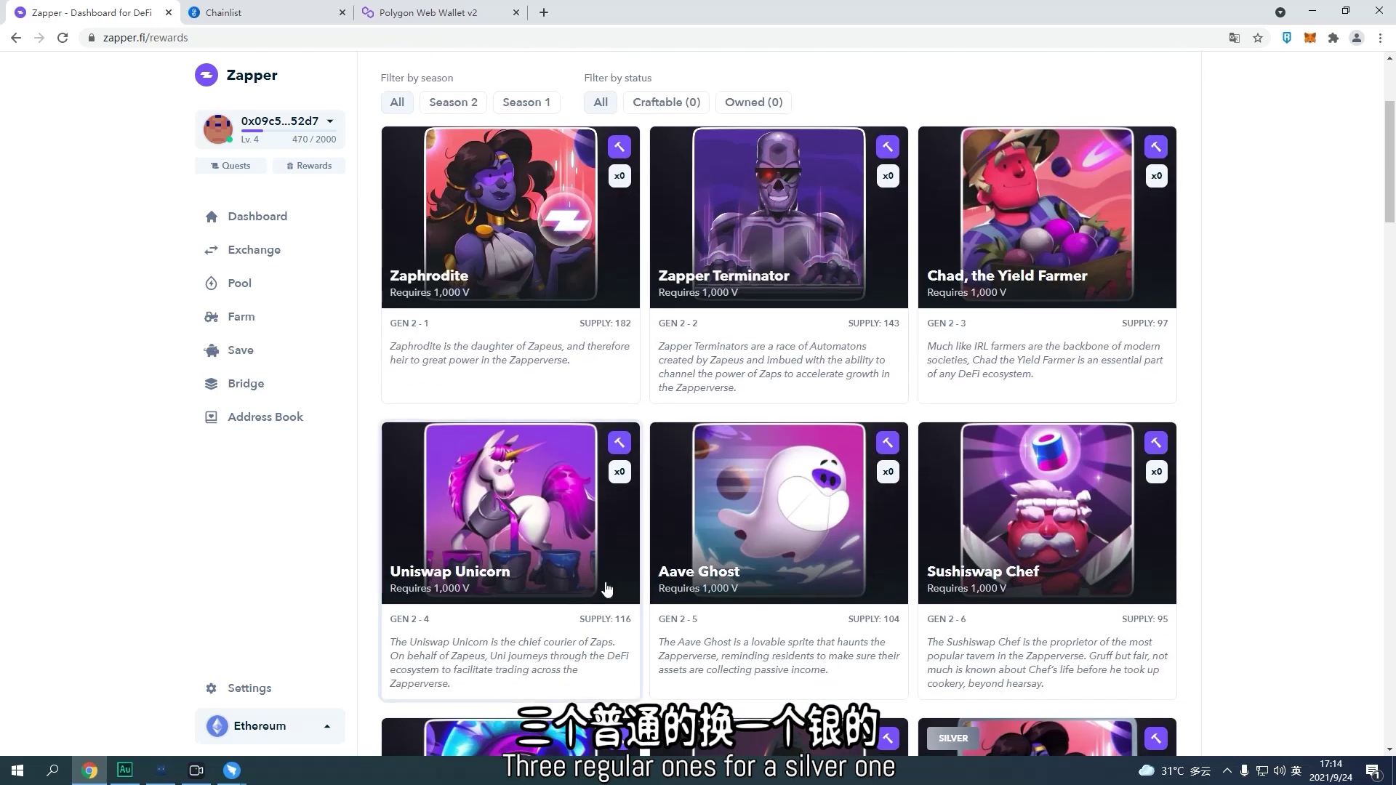
pyautogui.scroll(-2, 612, 567)
pyautogui.scroll(-20, 612, 567)
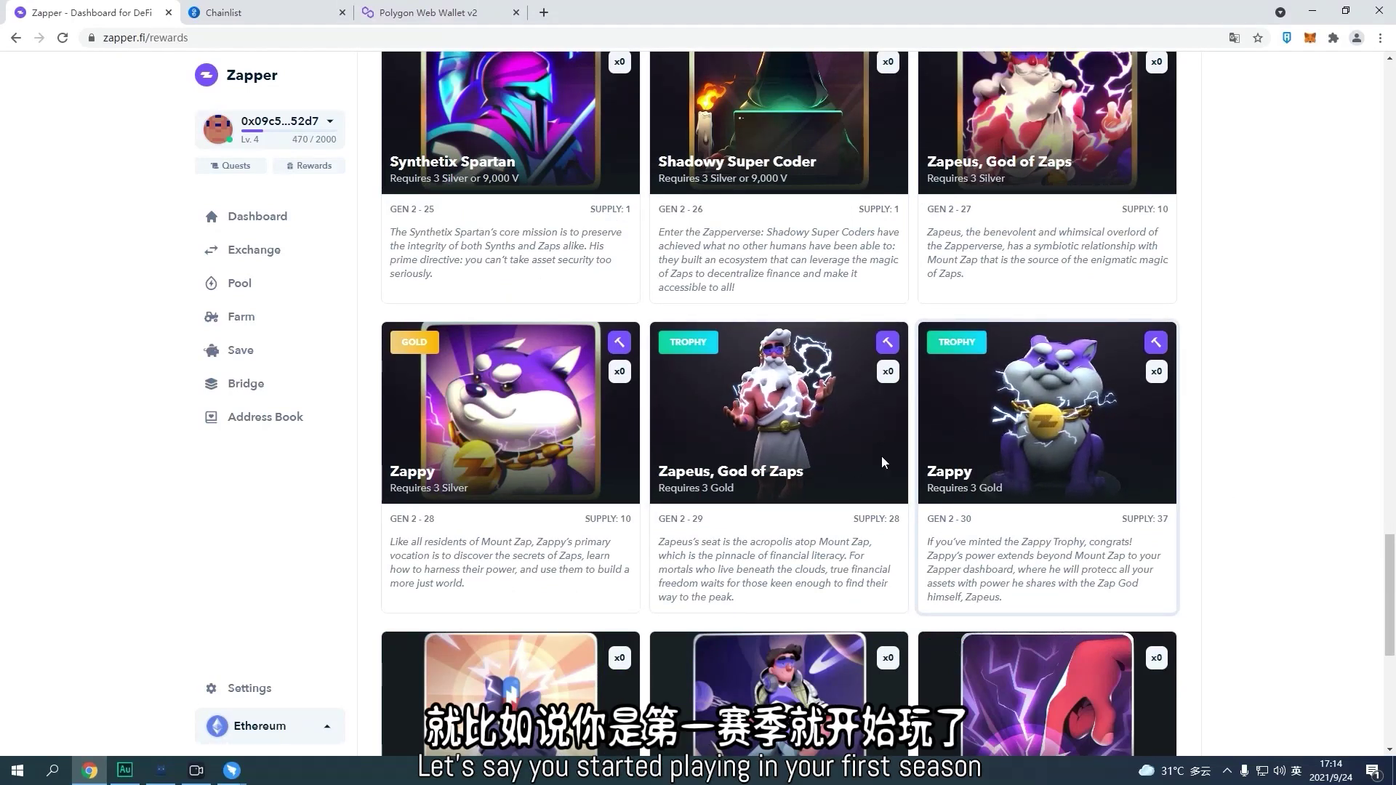
pyautogui.scroll(20, 1300, 439)
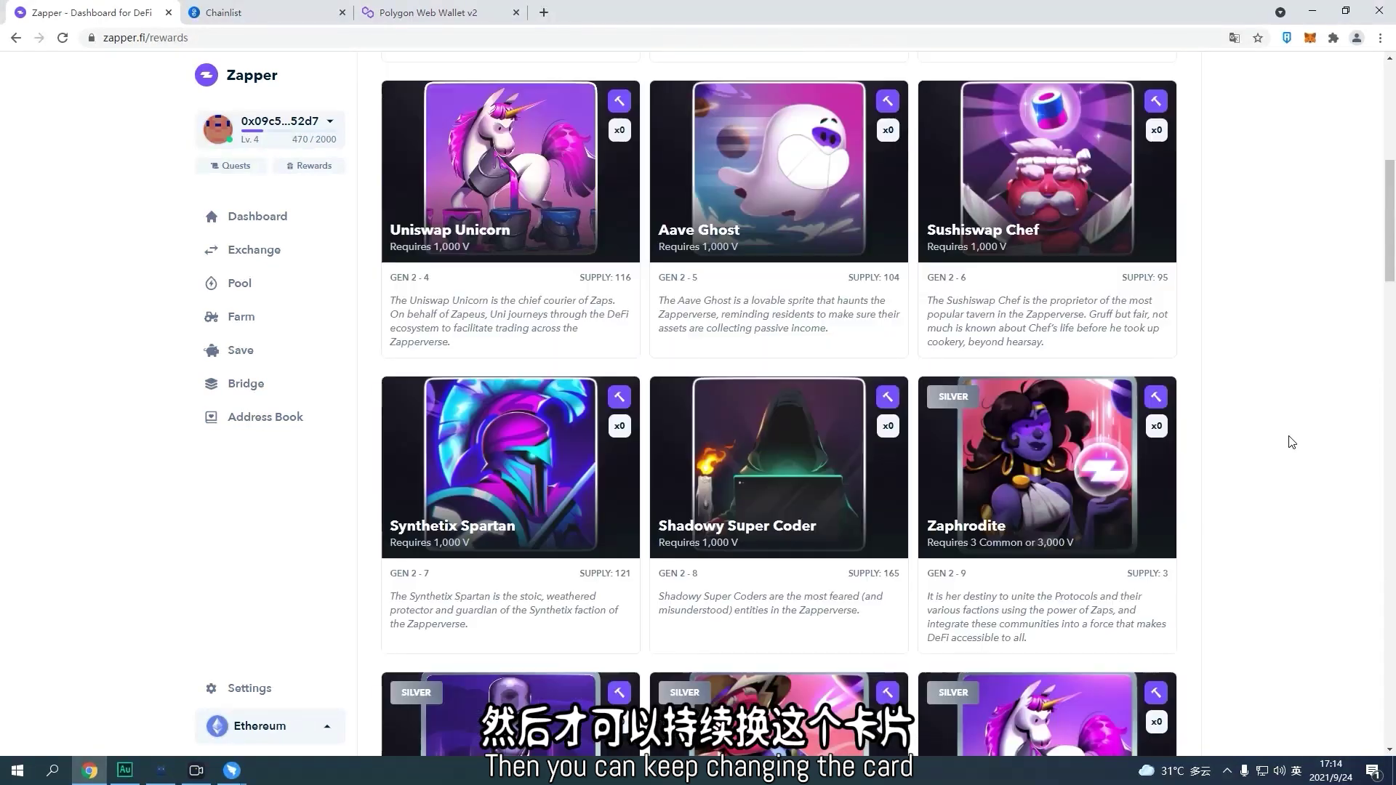
pyautogui.scroll(8, 1266, 444)
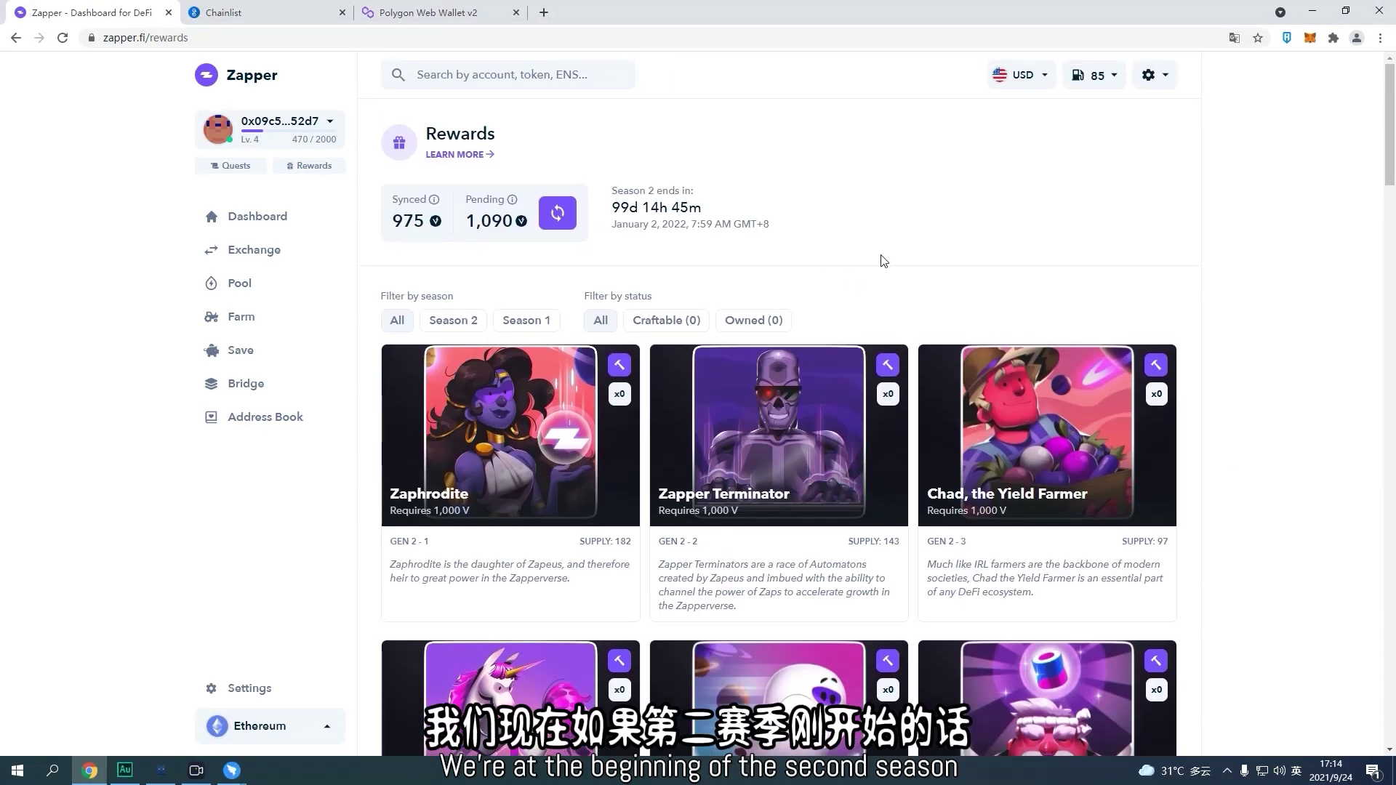
# Step: Filter the rewards to Season 2 and compare the crafting requirements of the common and silver cards
pyautogui.scroll(-2, 883, 260)
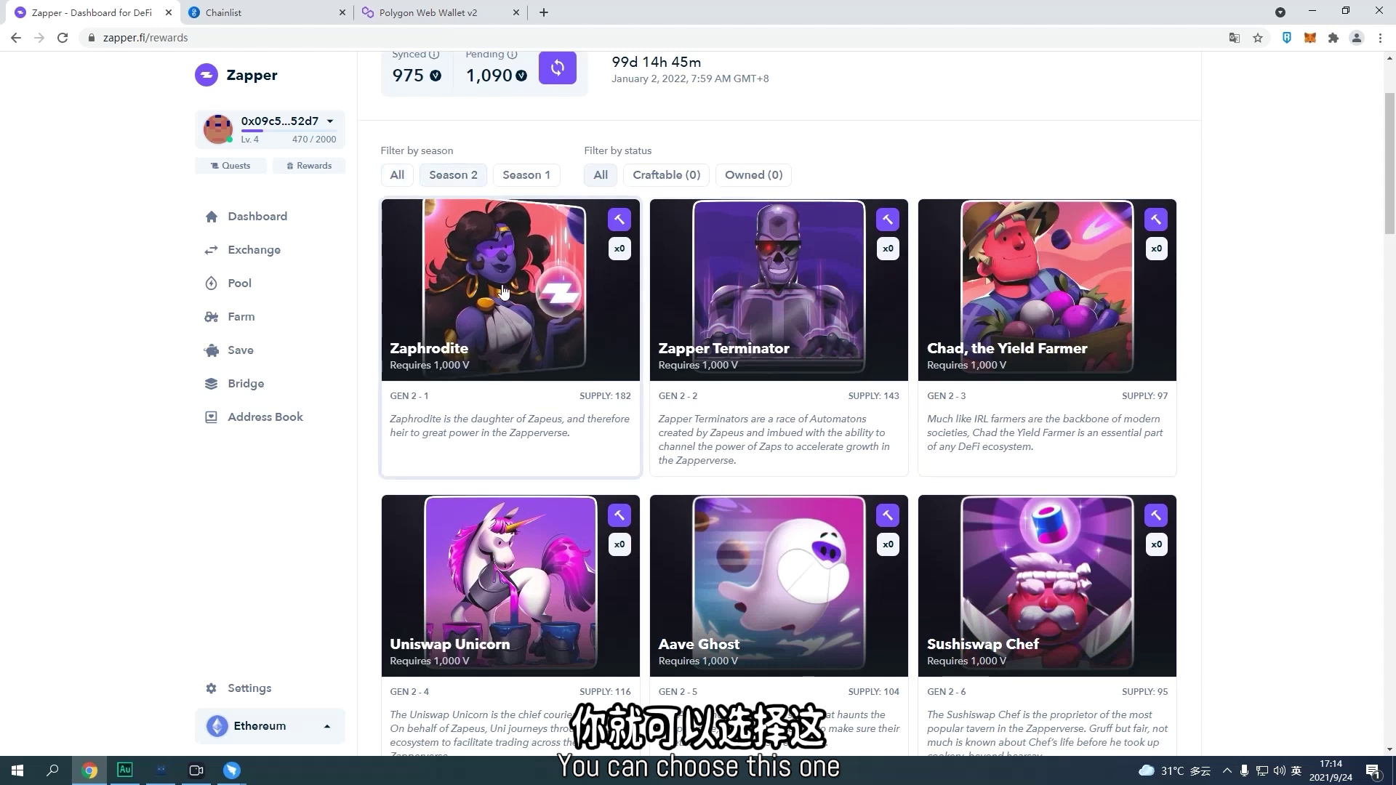
pyautogui.scroll(-4, 568, 436)
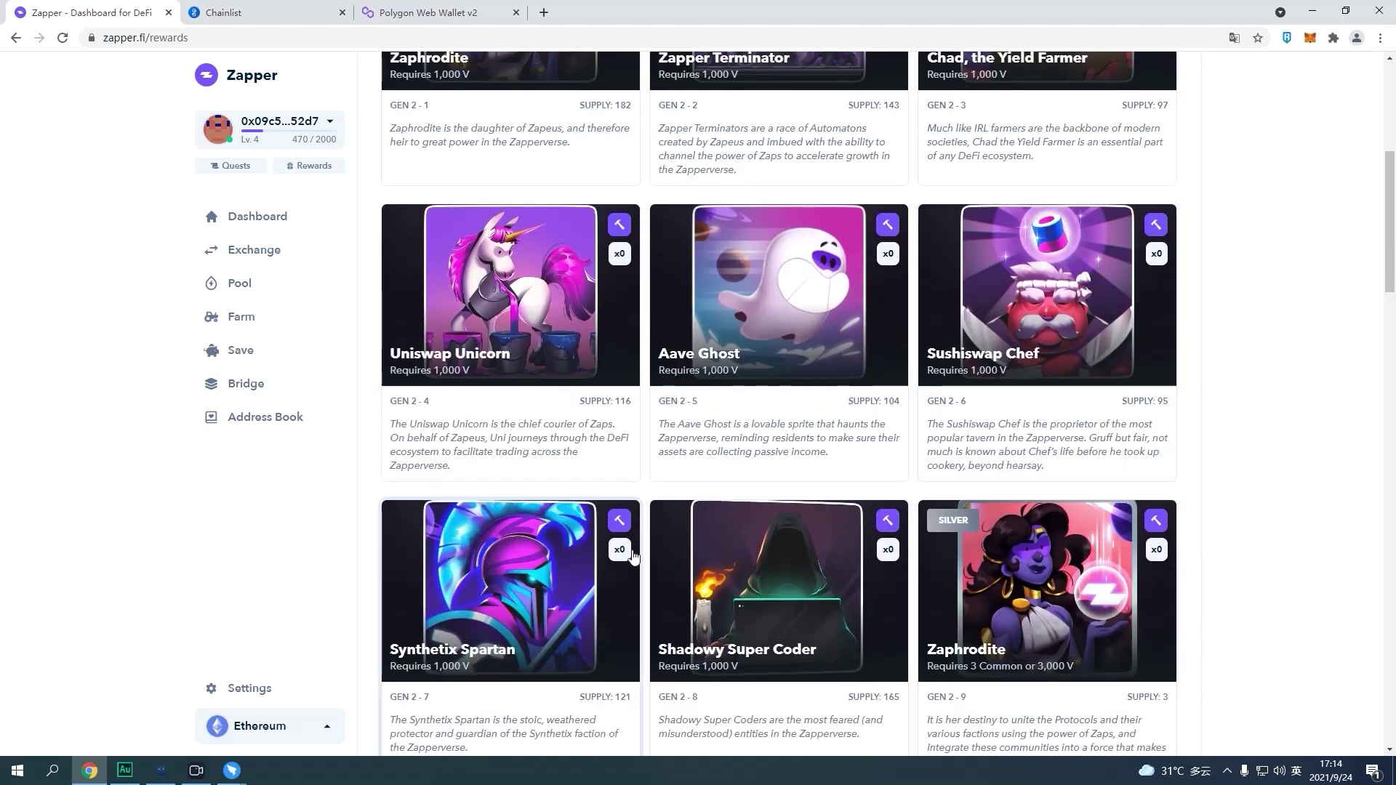
pyautogui.scroll(2, 727, 523)
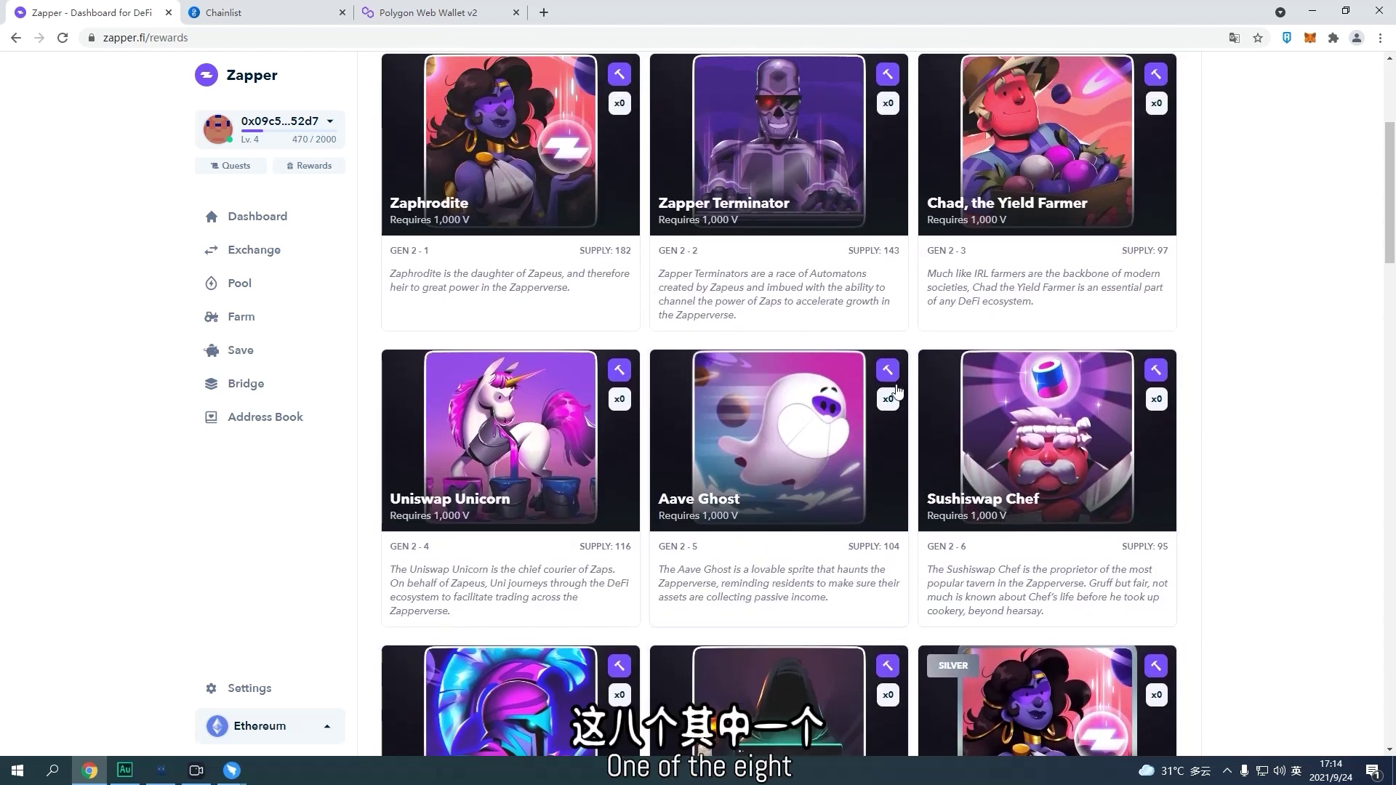
pyautogui.scroll(2, 899, 391)
pyautogui.scroll(-13, 807, 404)
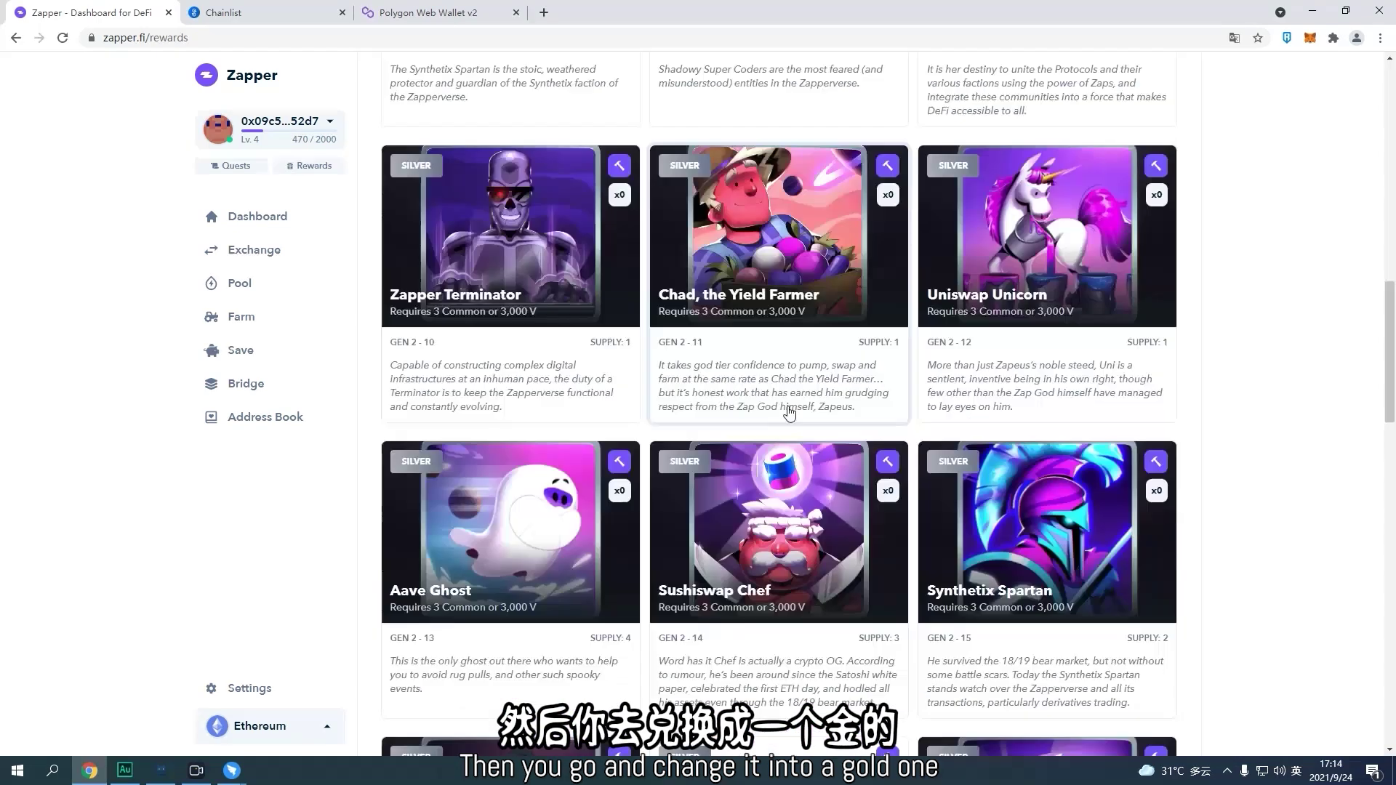
pyautogui.scroll(6, 789, 412)
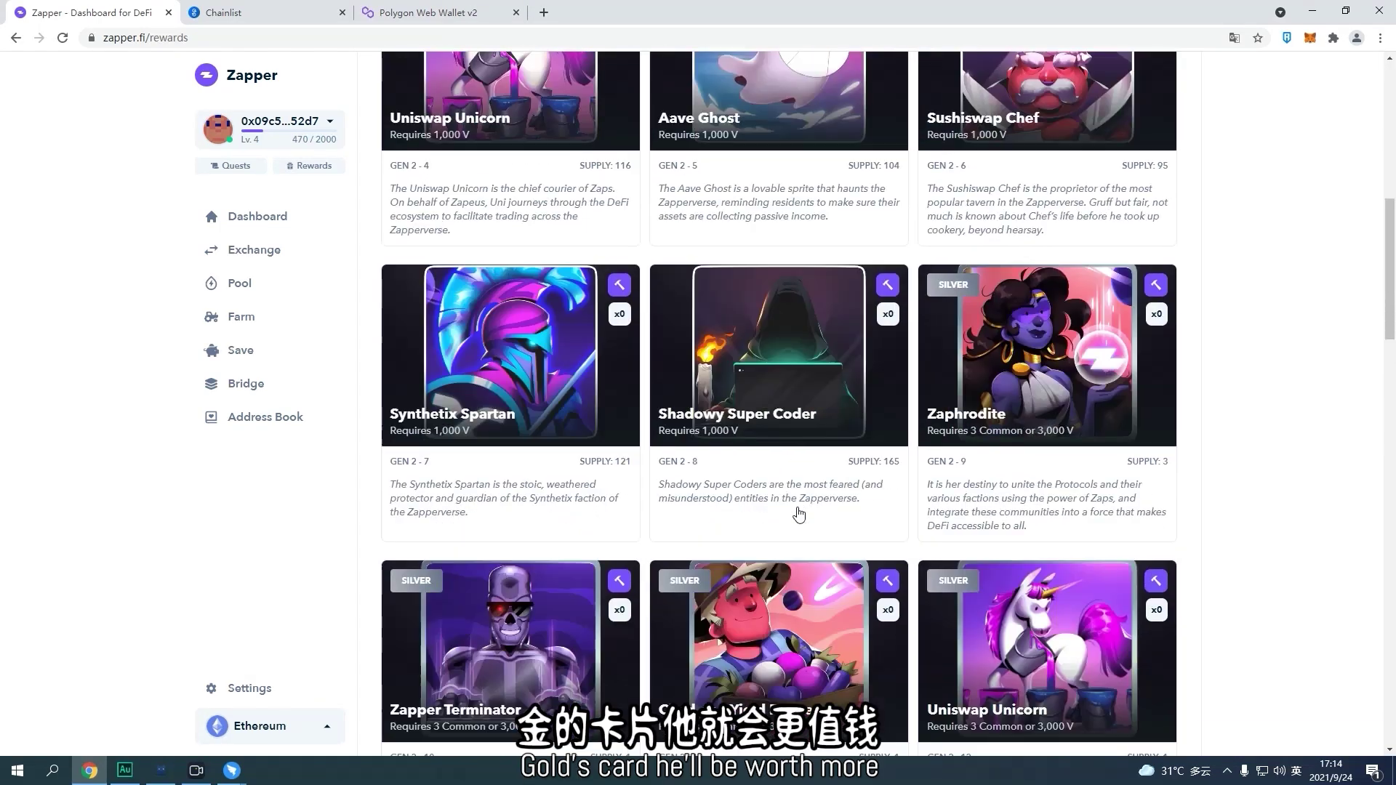
pyautogui.scroll(10, 799, 514)
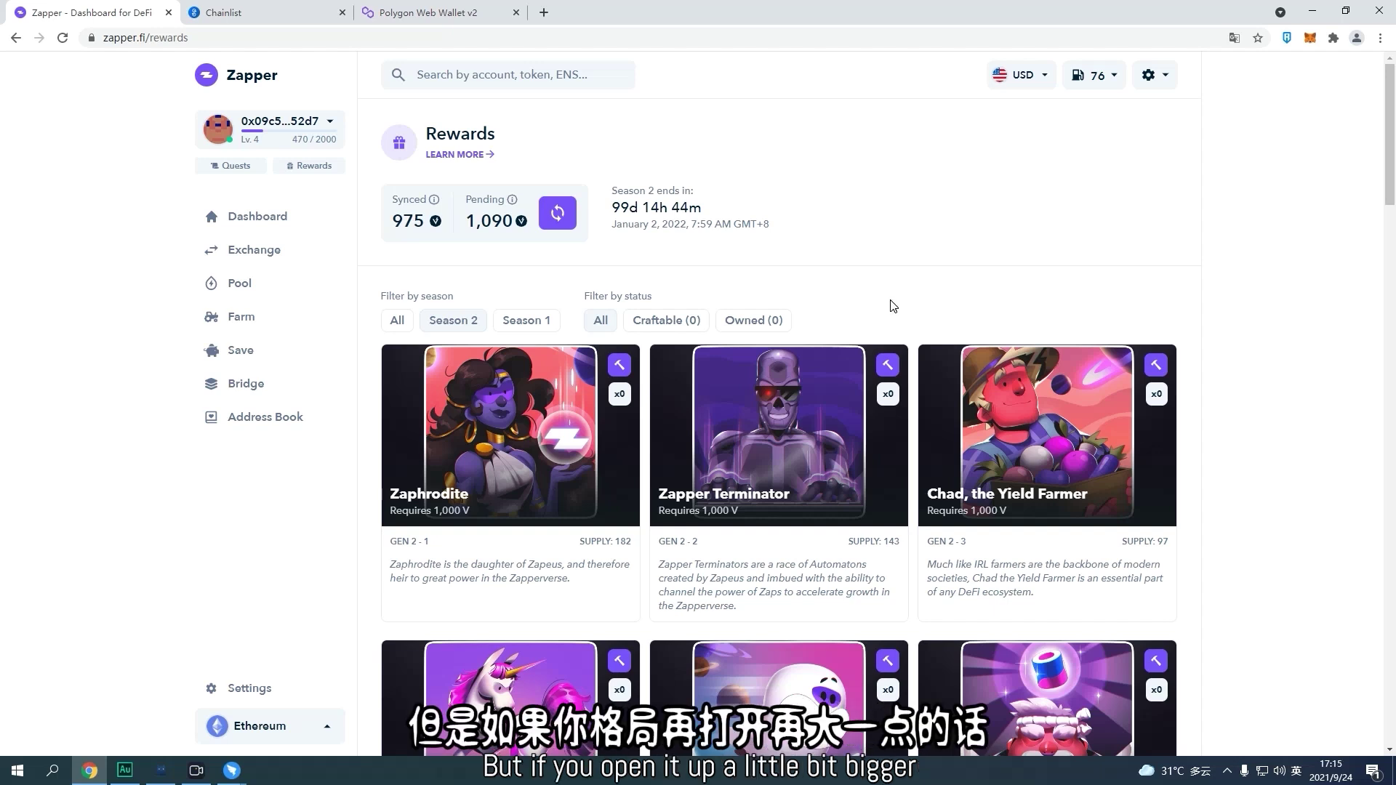
# Step: Open the Zapper Terminator reward's crafting details and check the card's current price on OpenSea
pyautogui.scroll(-1, 905, 310)
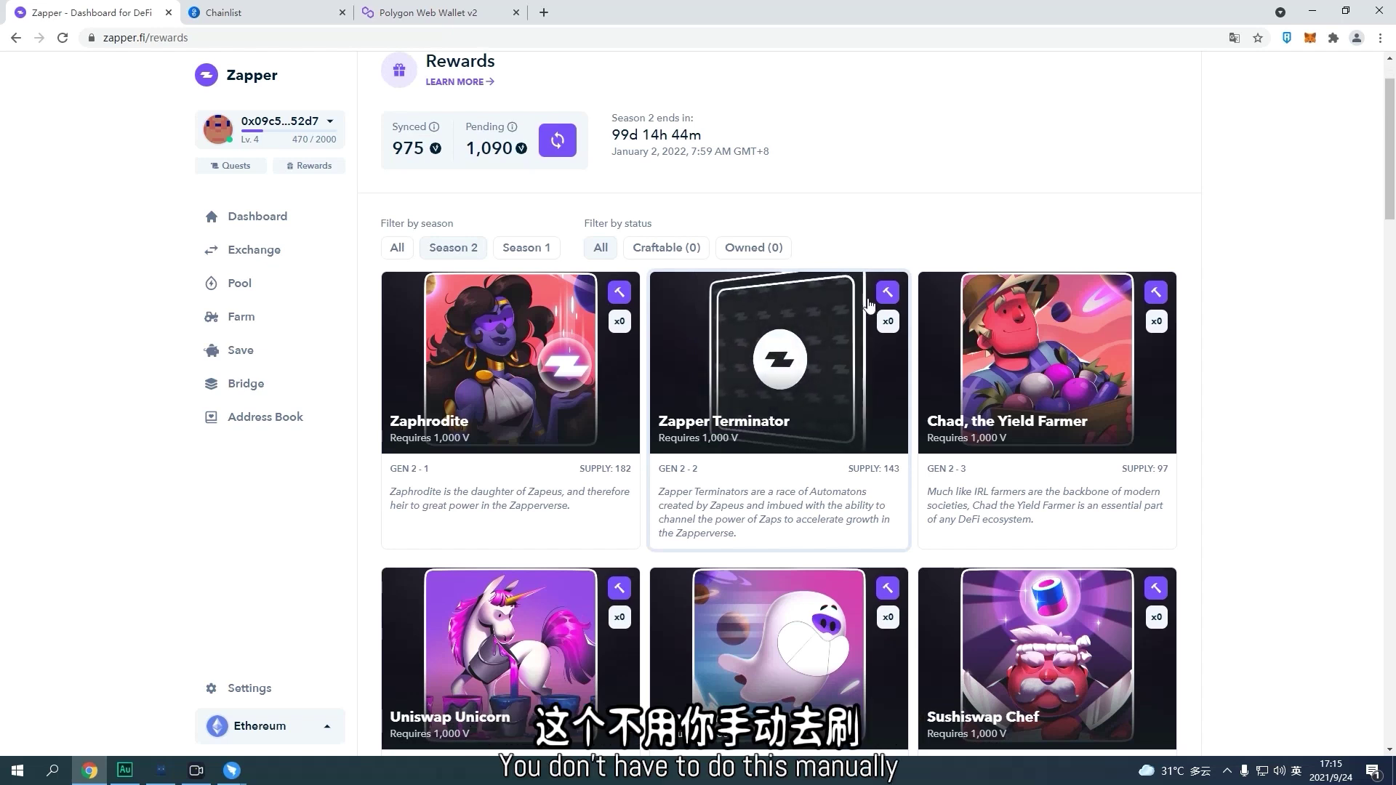
pyautogui.scroll(1, 869, 304)
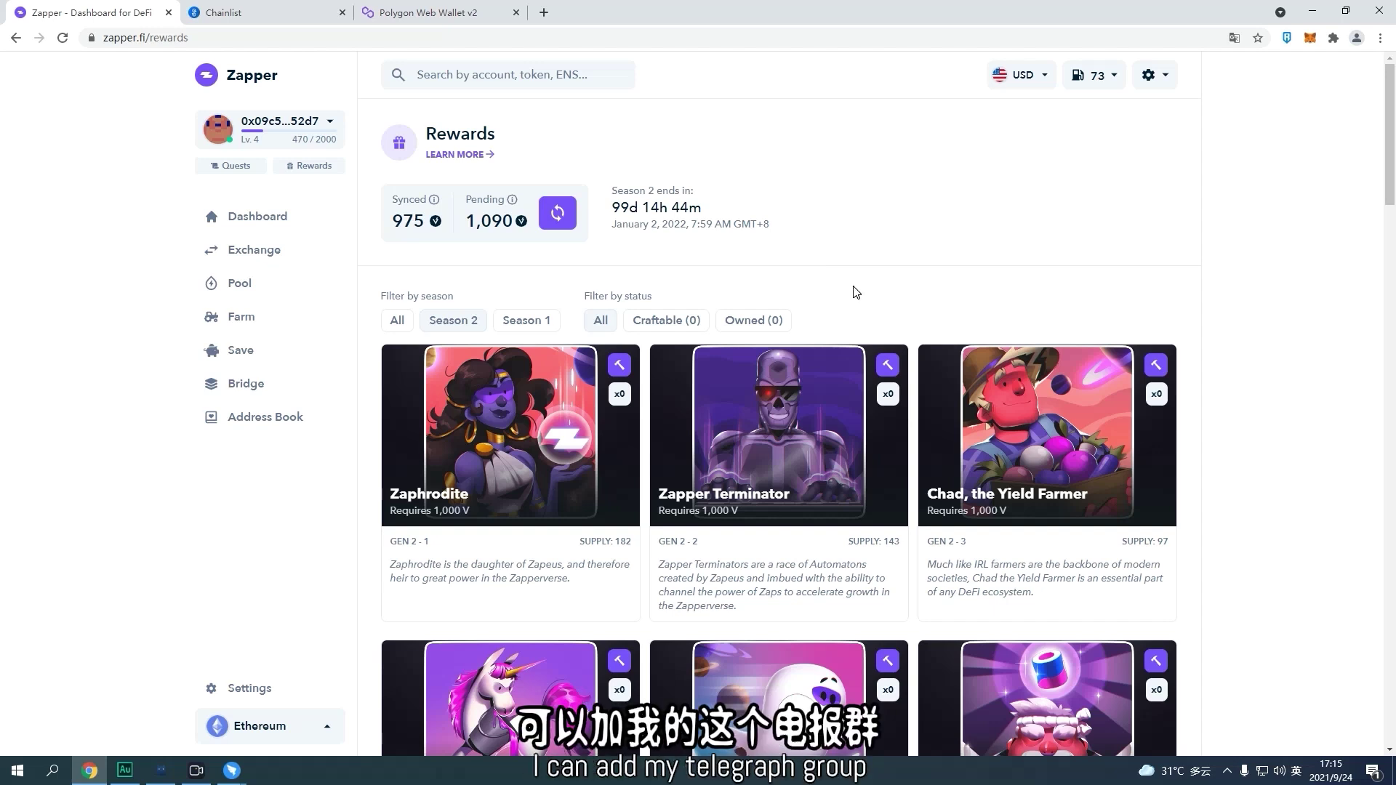
pyautogui.scroll(-2, 856, 291)
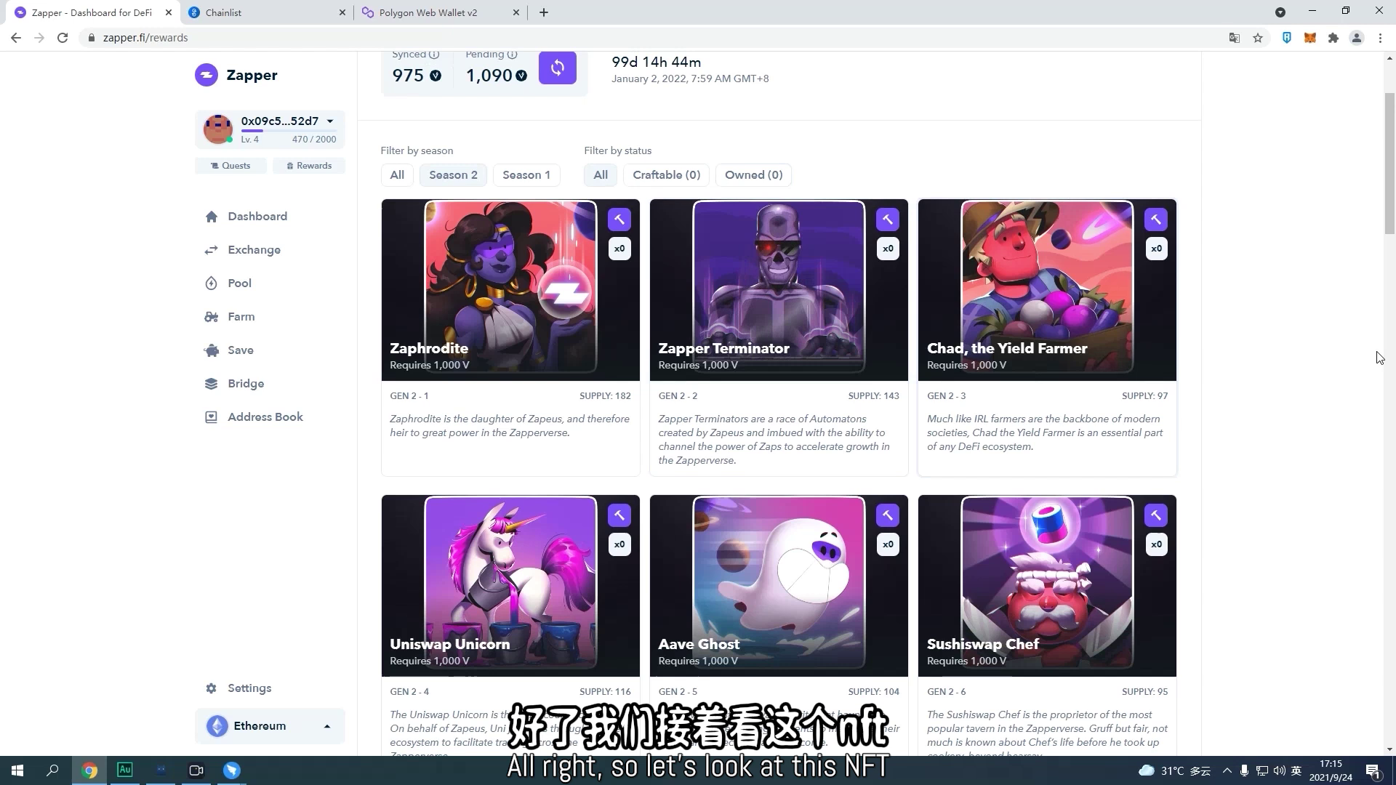
pyautogui.scroll(1, 1317, 369)
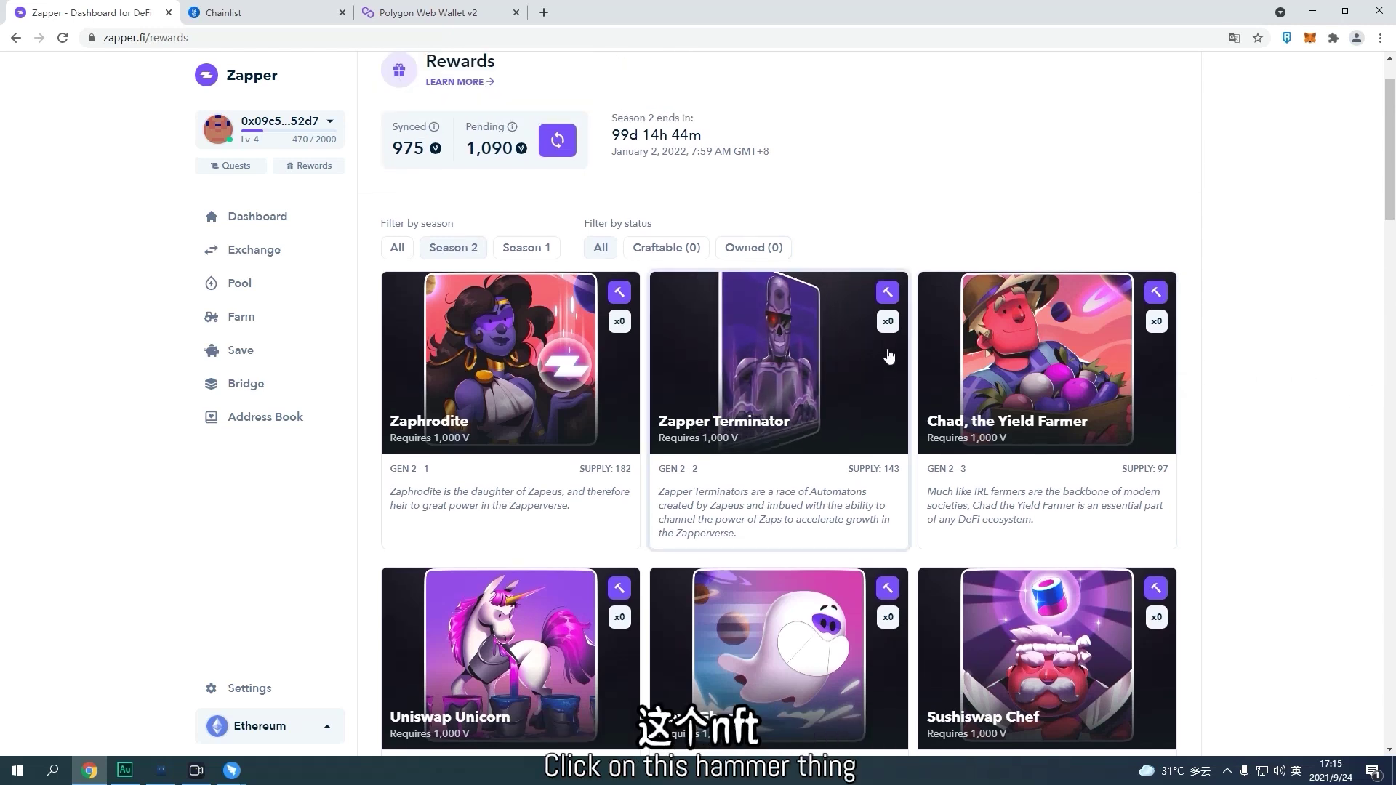
pyautogui.click(888, 294)
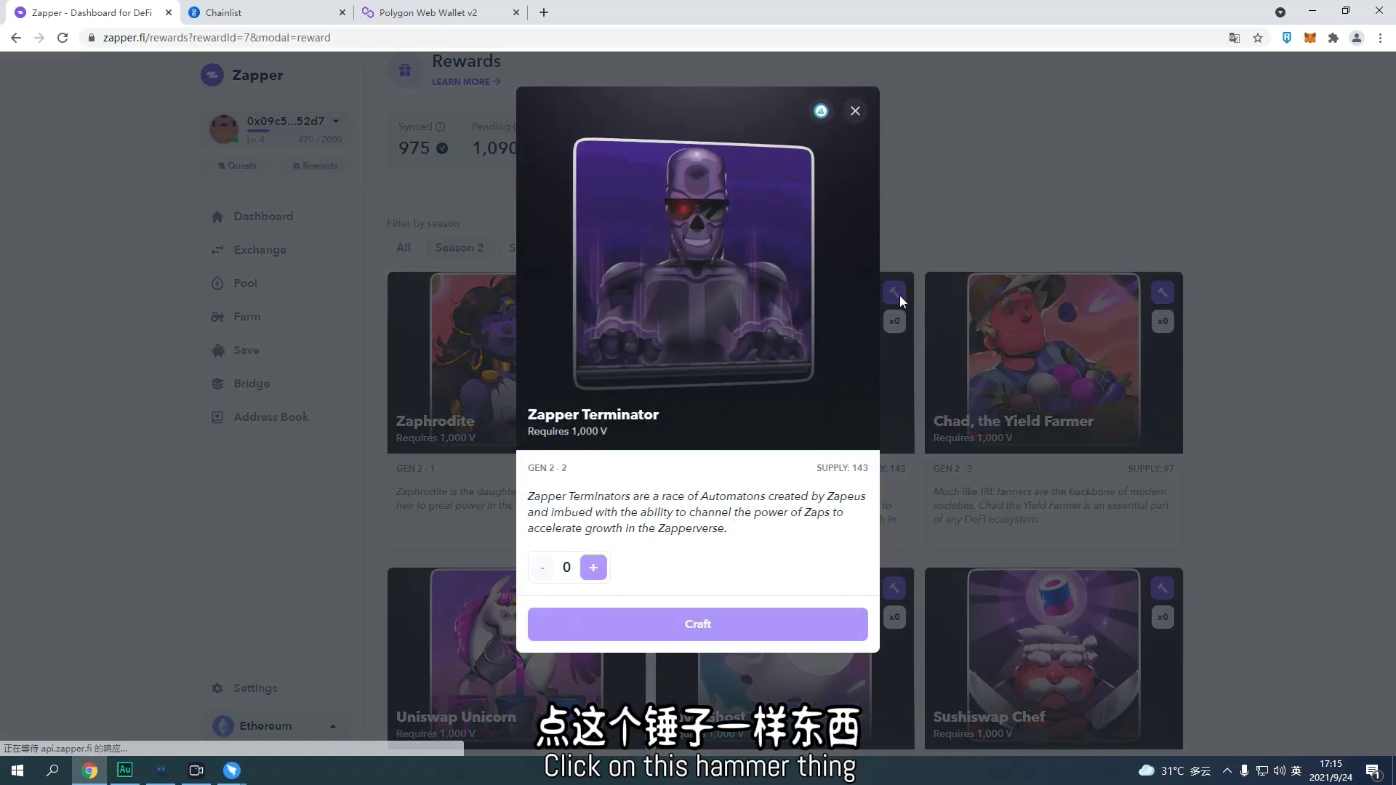
pyautogui.click(822, 112)
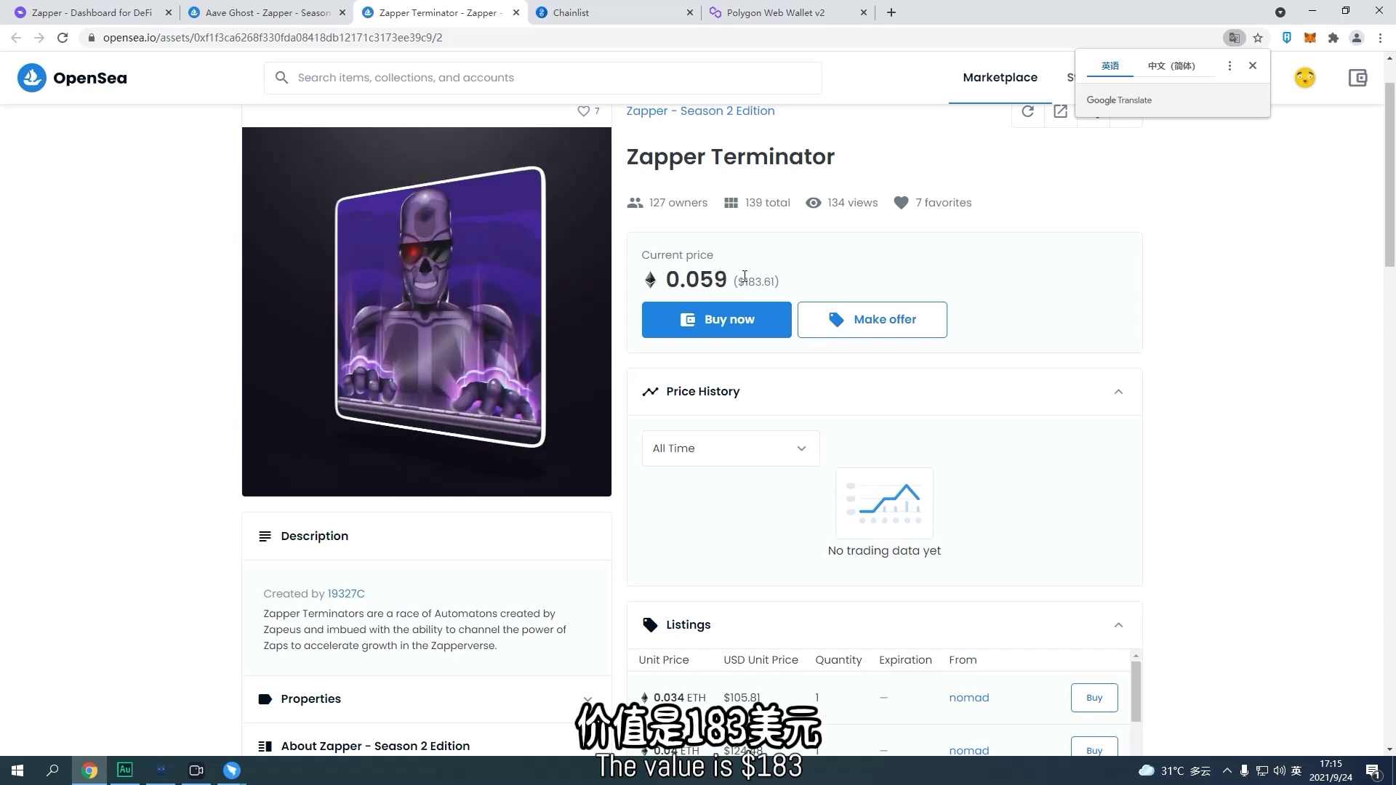
pyautogui.click(804, 280)
# Step: Check the Aave Ghost card's current price and listings on its OpenSea page
pyautogui.hotkey('ctrl', 'shift', 'Tab')
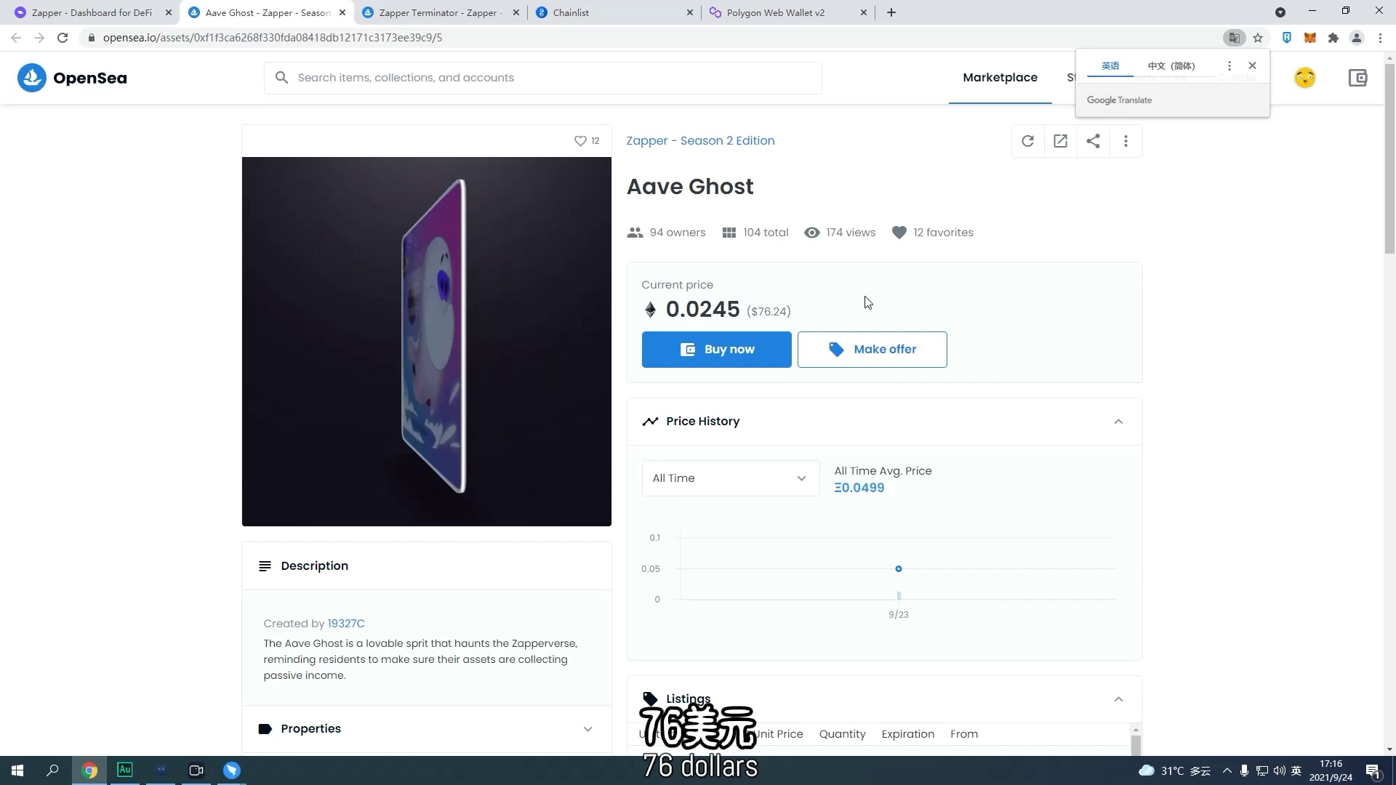
pyautogui.scroll(-5, 868, 300)
pyautogui.scroll(-5, 868, 296)
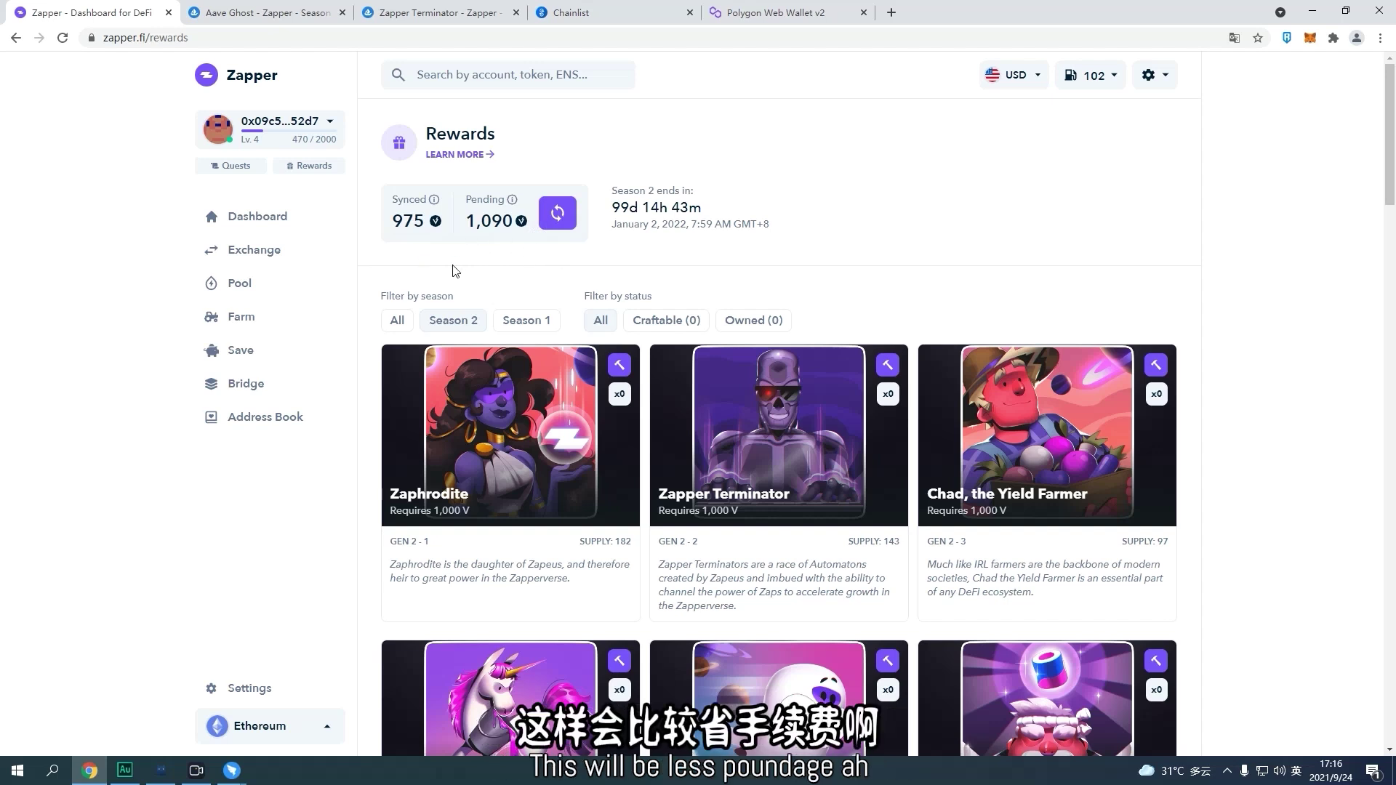
pyautogui.scroll(-1, 458, 271)
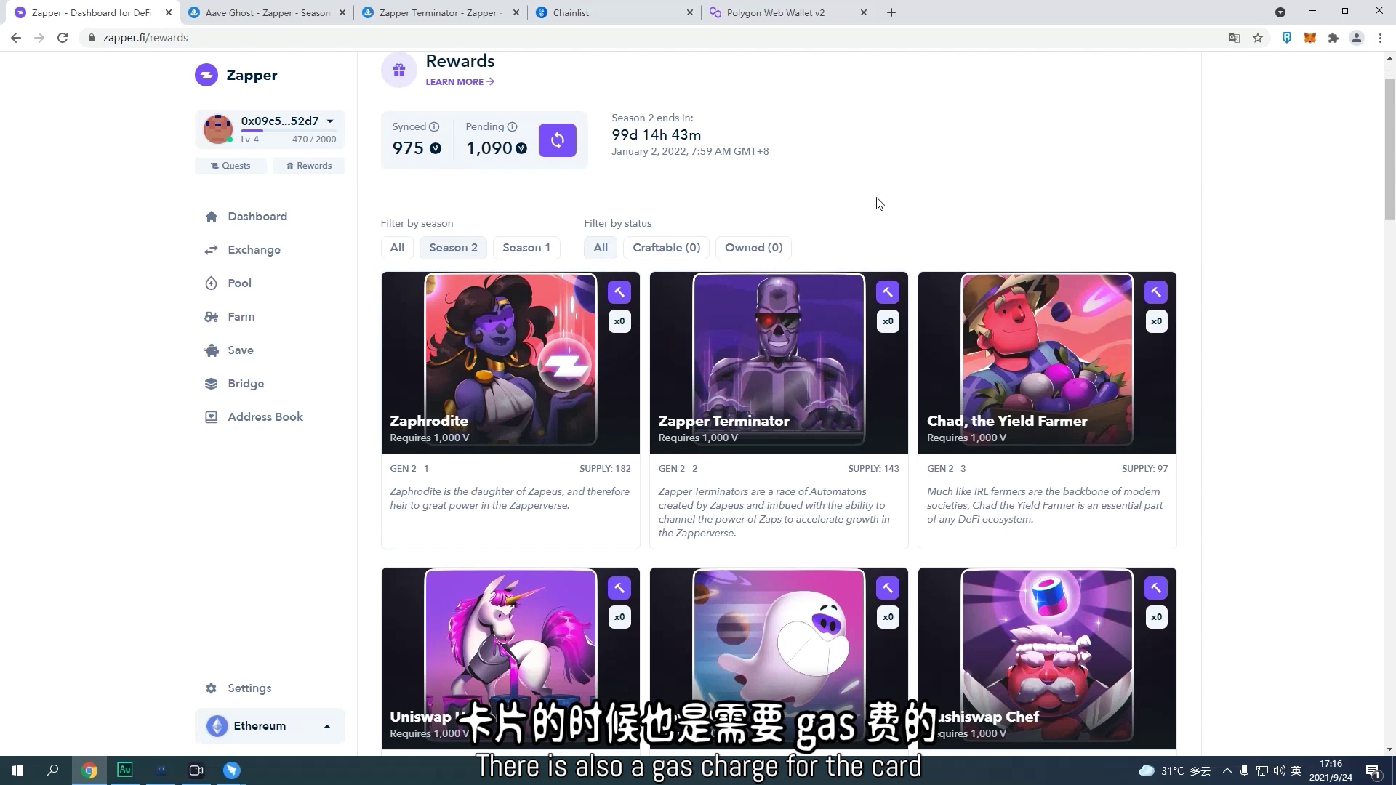
pyautogui.scroll(-2, 875, 198)
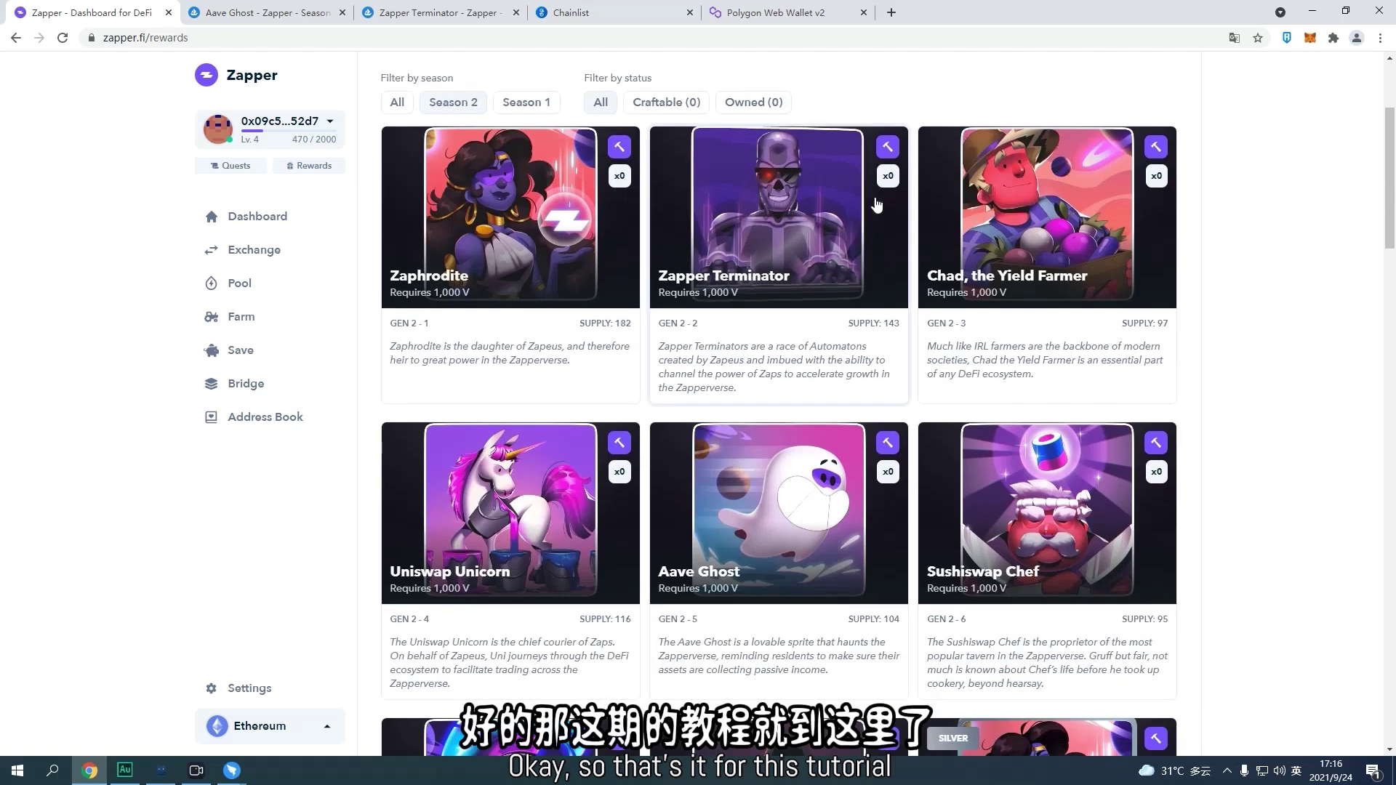
pyautogui.scroll(3, 938, 270)
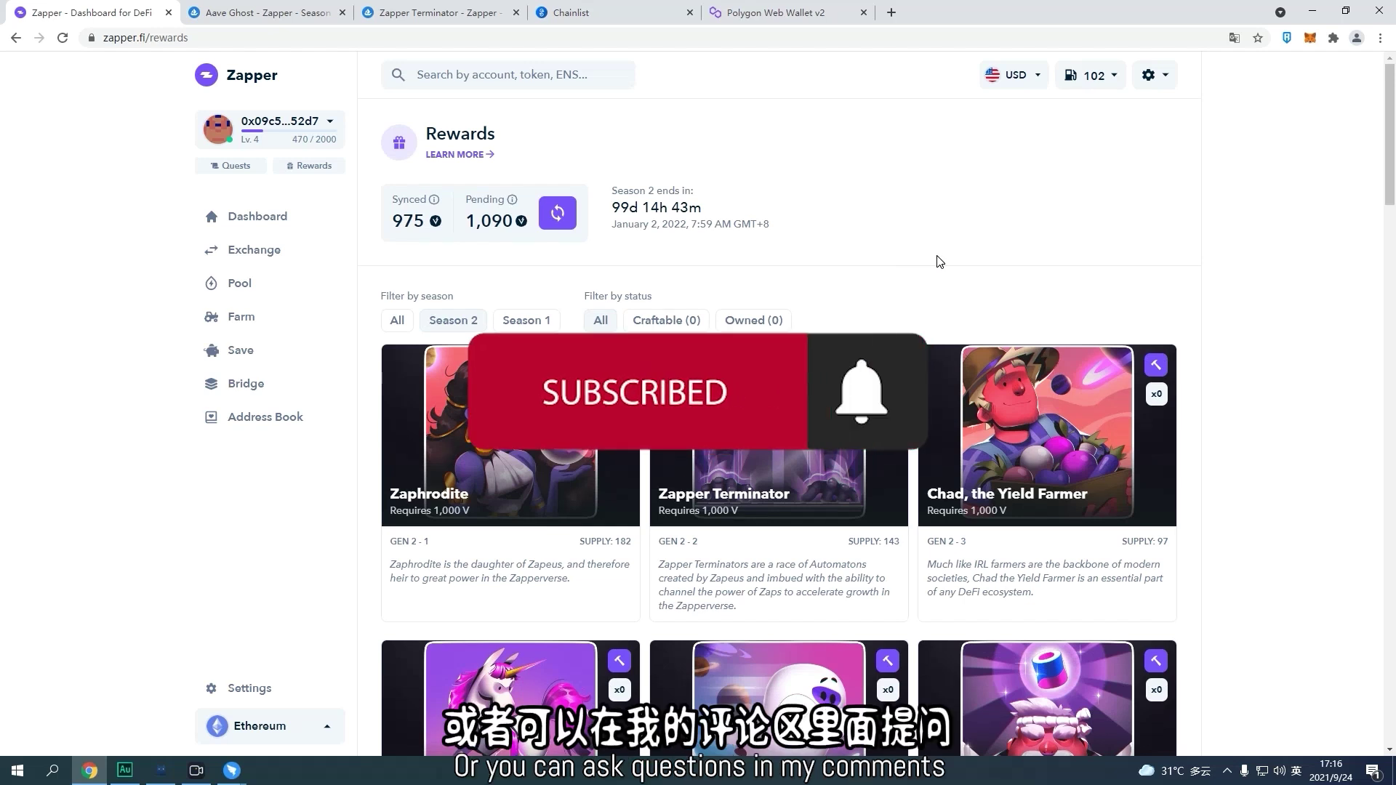
pyautogui.scroll(-10, 1278, 349)
pyautogui.scroll(1, 1278, 349)
pyautogui.scroll(4, 1277, 347)
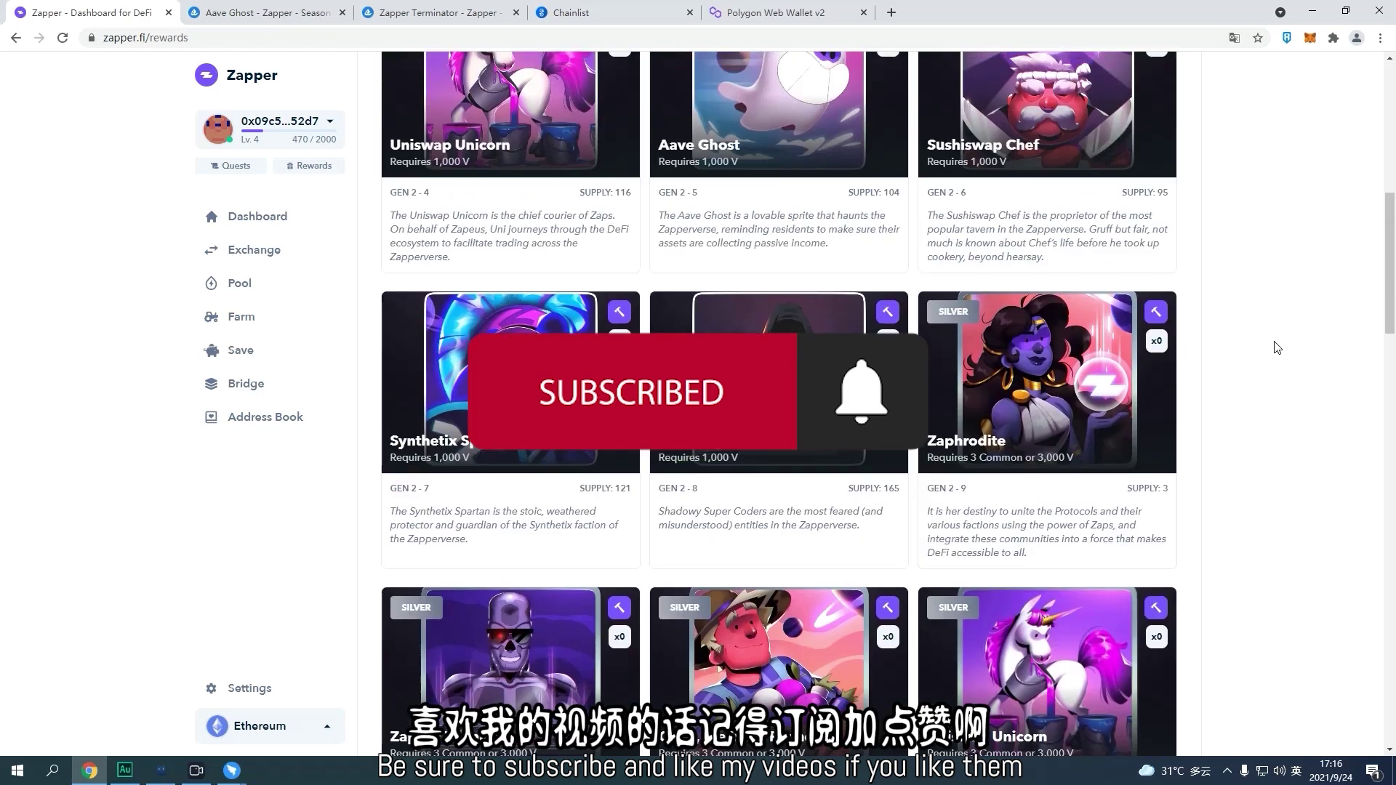